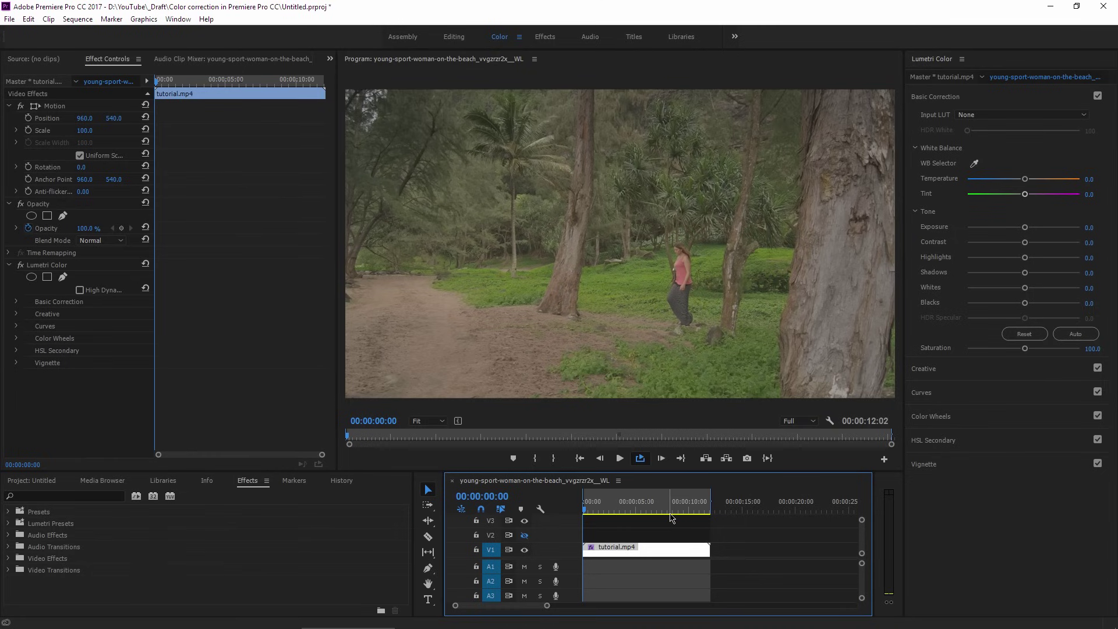
# Step: Play the uncorrected tutorial.mp4 clip from the start, stopping about nine seconds in
pyautogui.press('space')
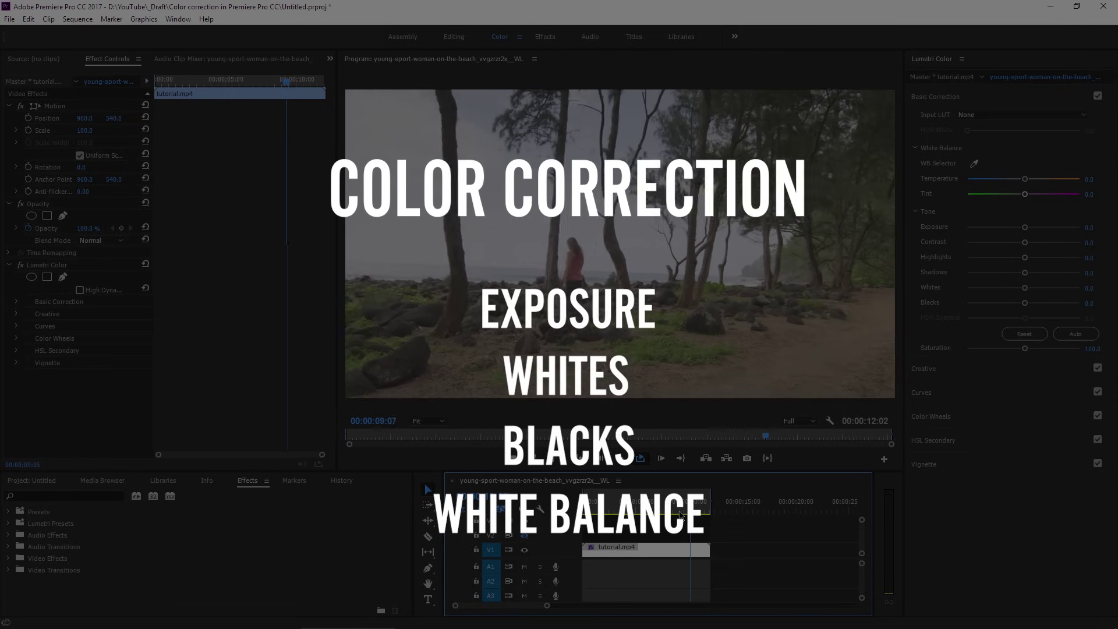
pyautogui.click(680, 514)
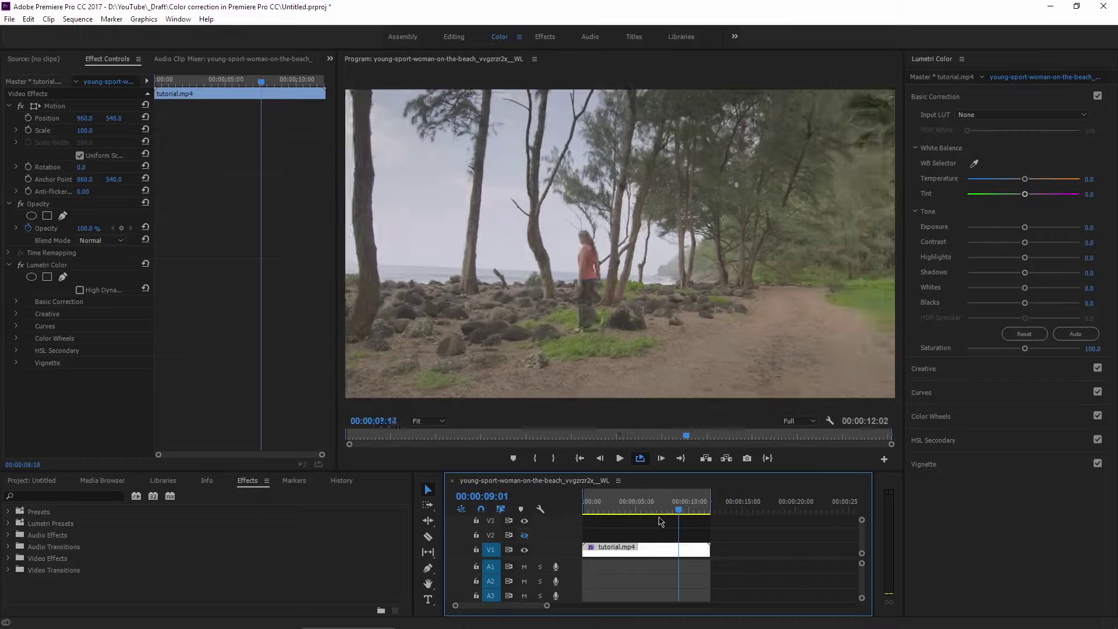
# Step: Play the clip from 00:00:02:03 to the end, then rewind the playhead to 00:00:00:00
pyautogui.moveTo(659, 521); pyautogui.dragTo(606, 522)
pyautogui.press('space')
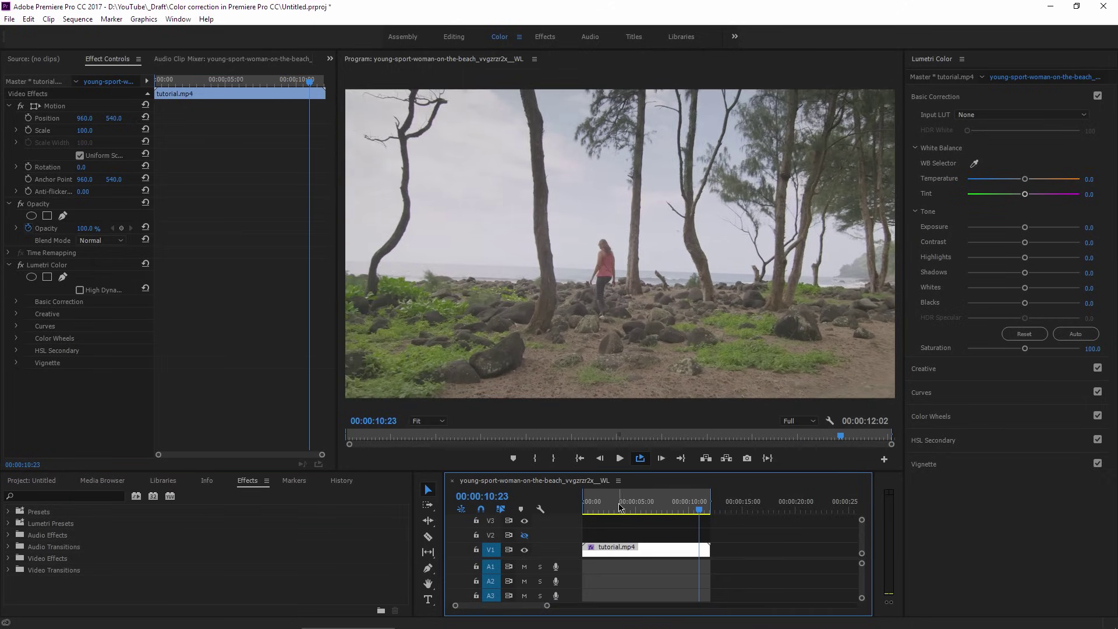
pyautogui.click(588, 511)
pyautogui.moveTo(588, 513); pyautogui.dragTo(576, 513)
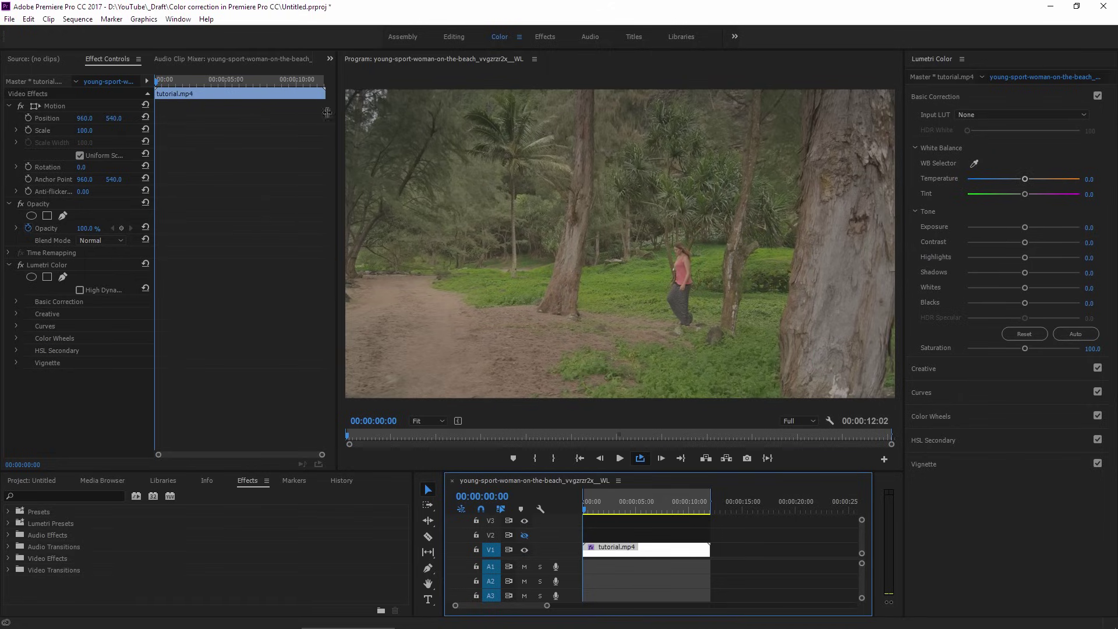
# Step: Show the Lumetri Scopes panel from the Window menu to display the clip's luma waveform
pyautogui.click(184, 21)
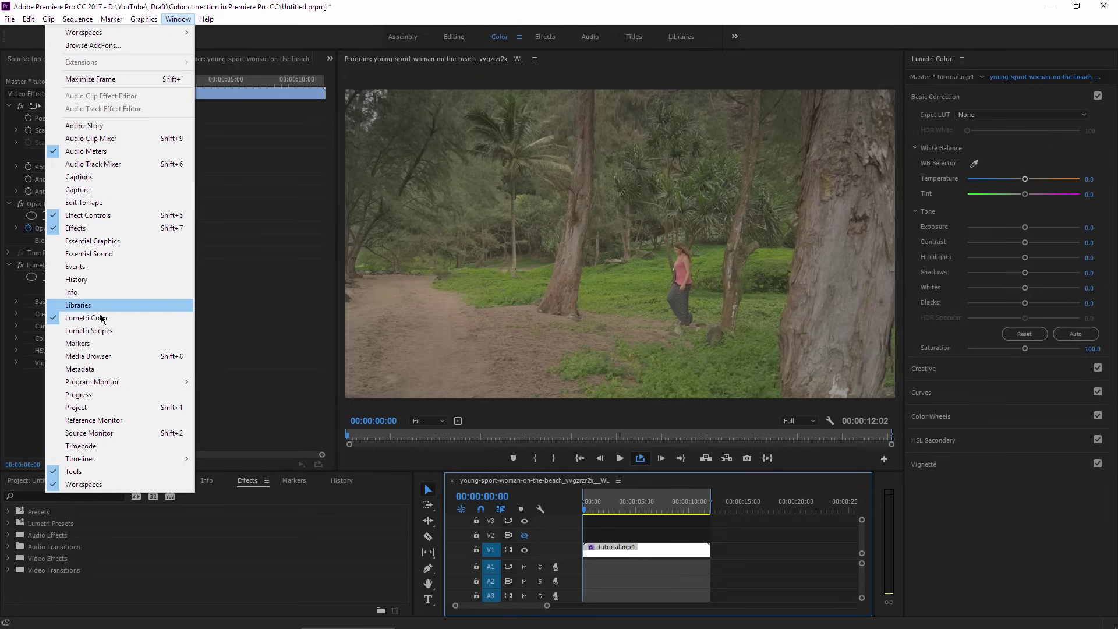
pyautogui.click(346, 13)
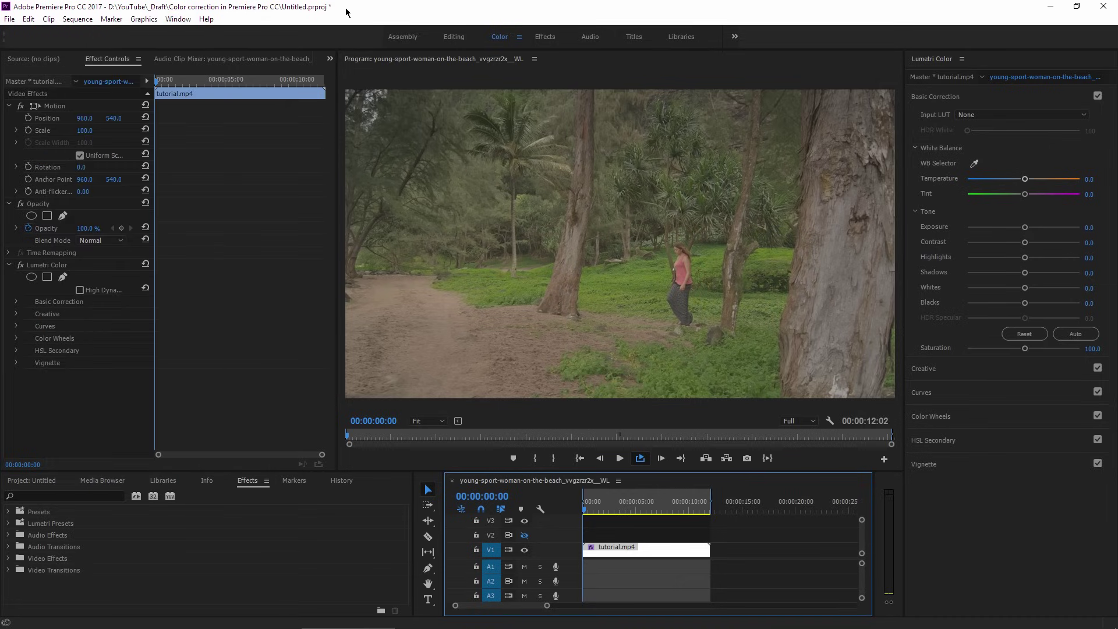
pyautogui.click(183, 21)
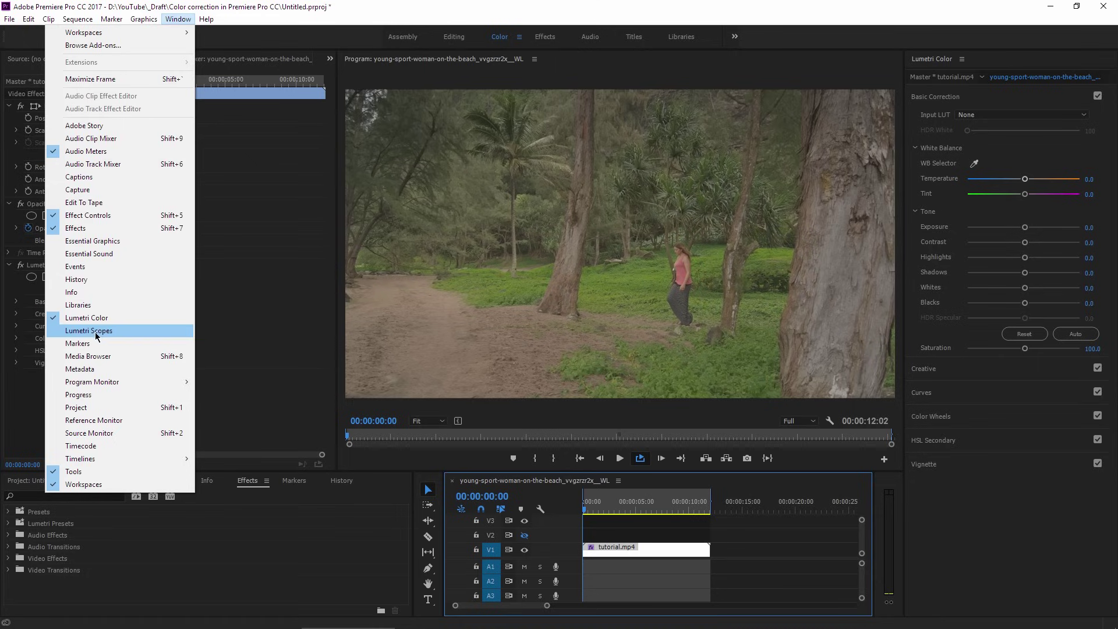
pyautogui.click(124, 337)
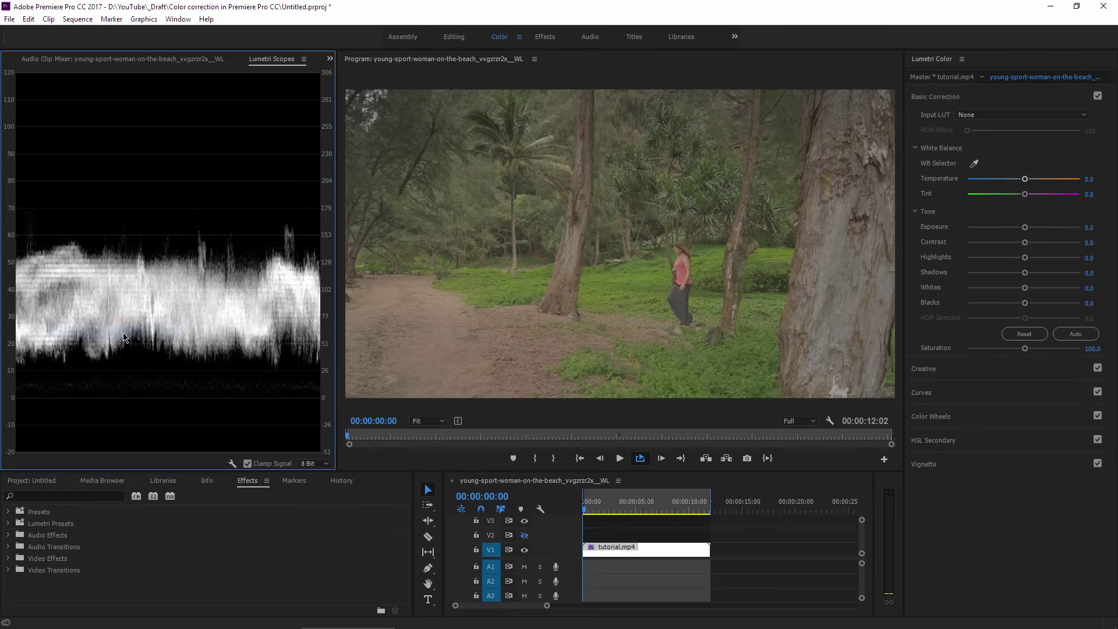
pyautogui.rightClick(209, 220)
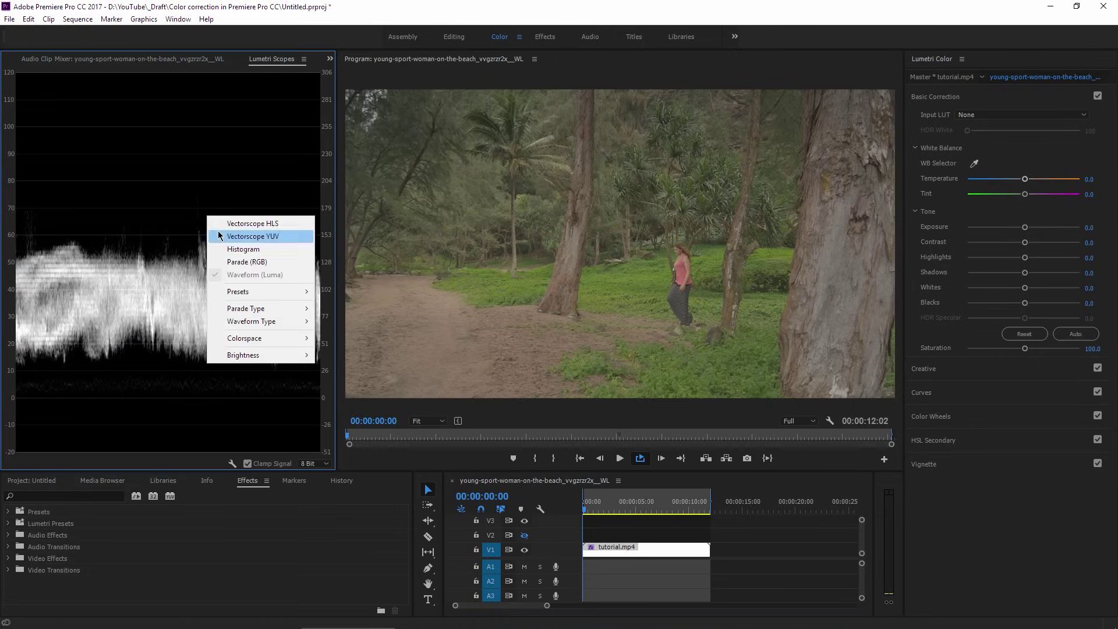
pyautogui.click(219, 235)
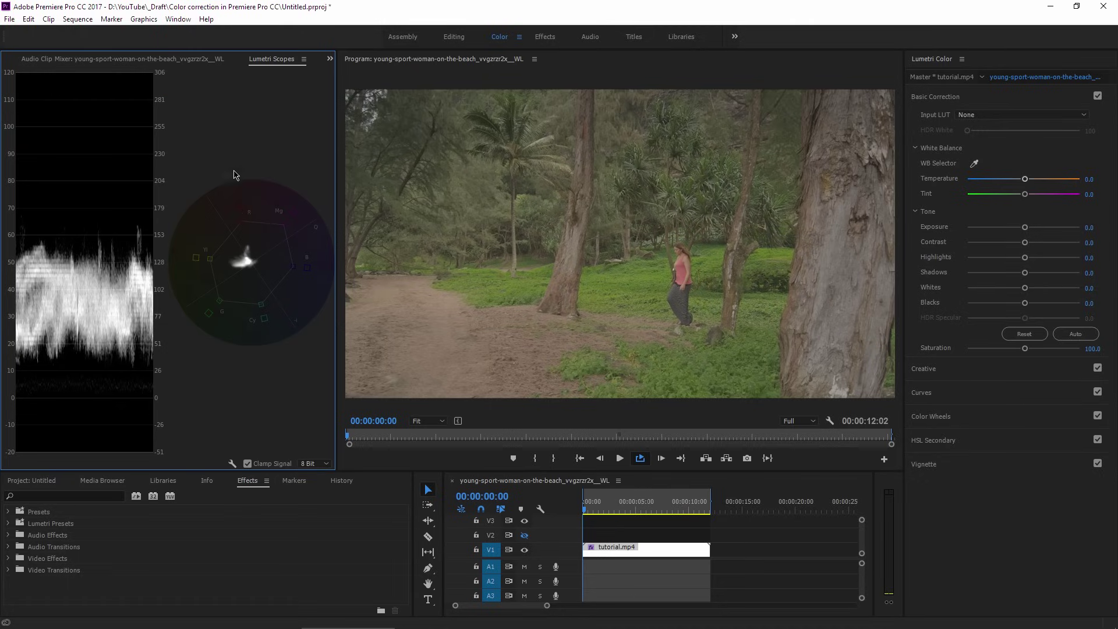
pyautogui.rightClick(220, 99)
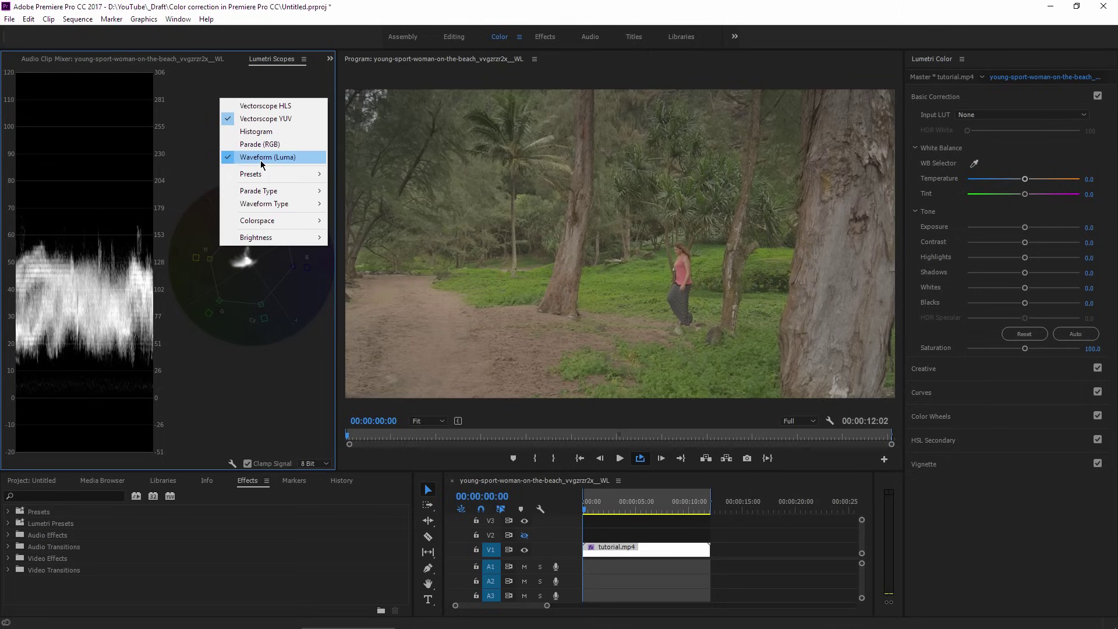
pyautogui.click(260, 119)
pyautogui.rightClick(181, 207)
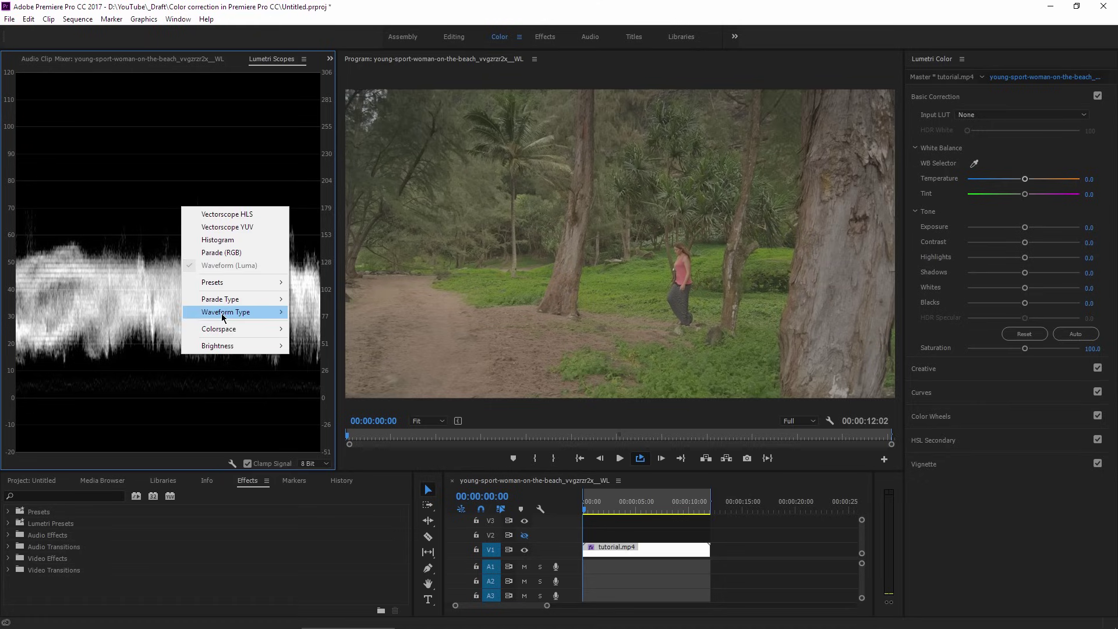
pyautogui.moveTo(224, 315)
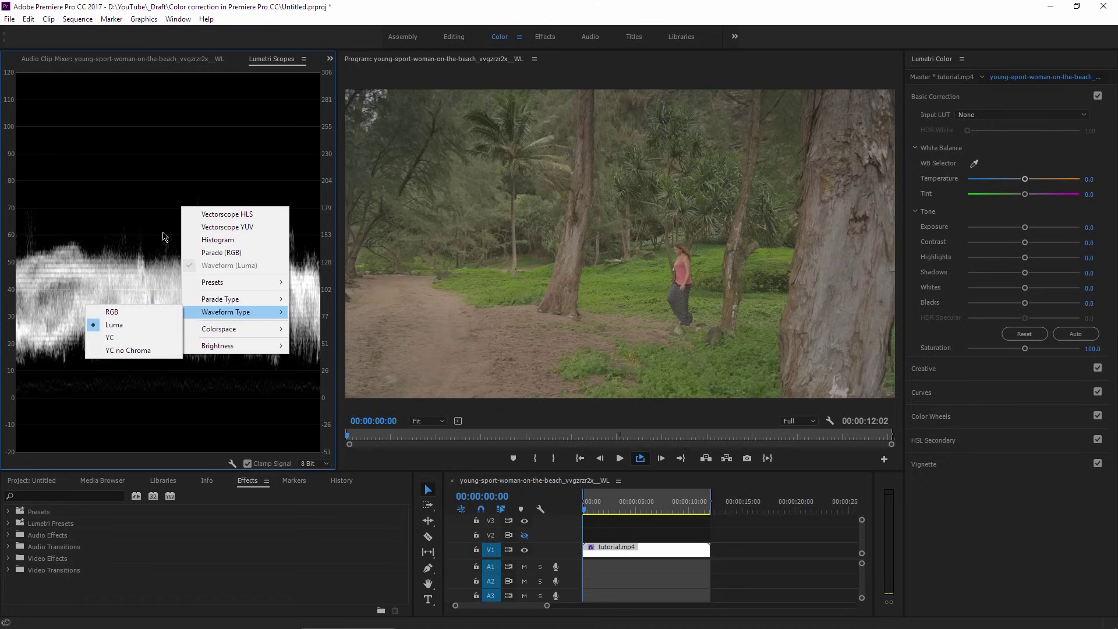
pyautogui.click(357, 13)
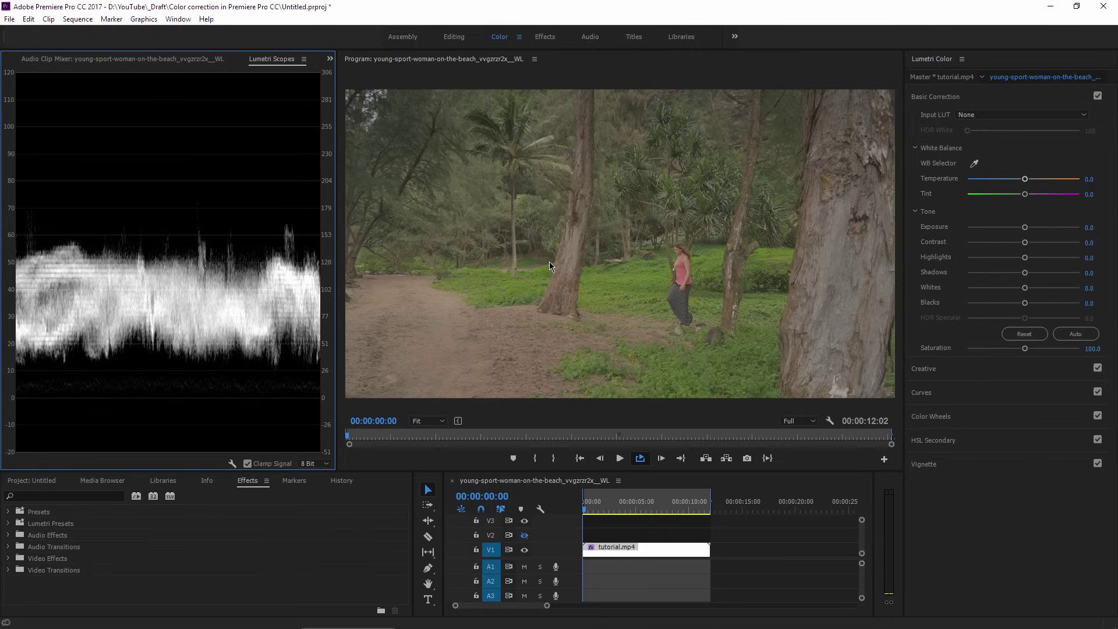
# Step: Play the clip, pausing at 00:00:06:11 and later, while watching the luma waveform levels
pyautogui.press('space')
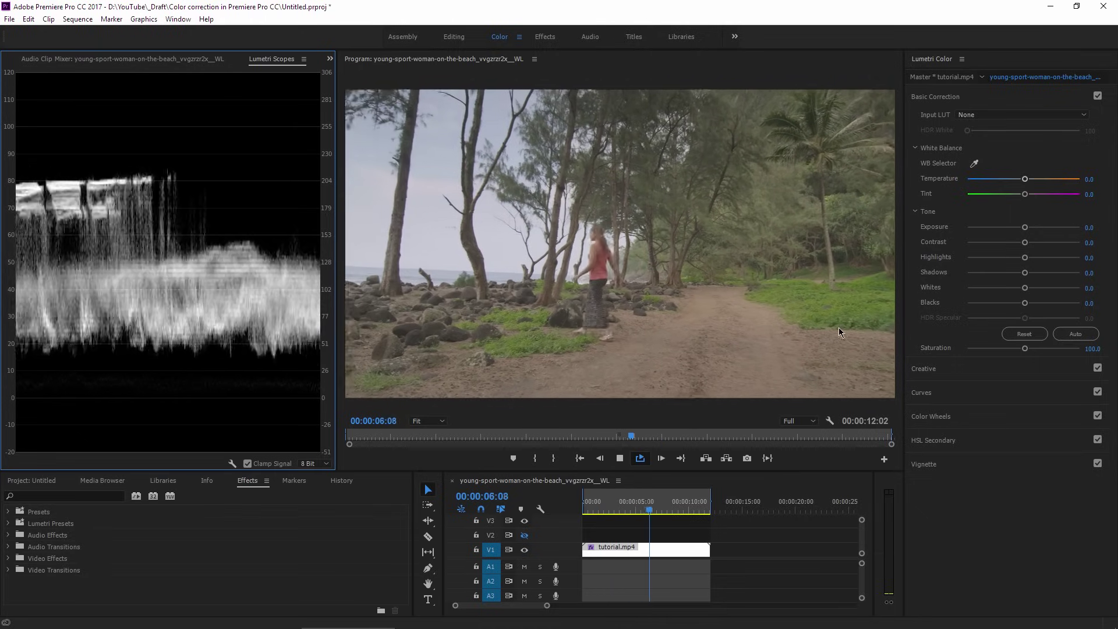
pyautogui.press('space')
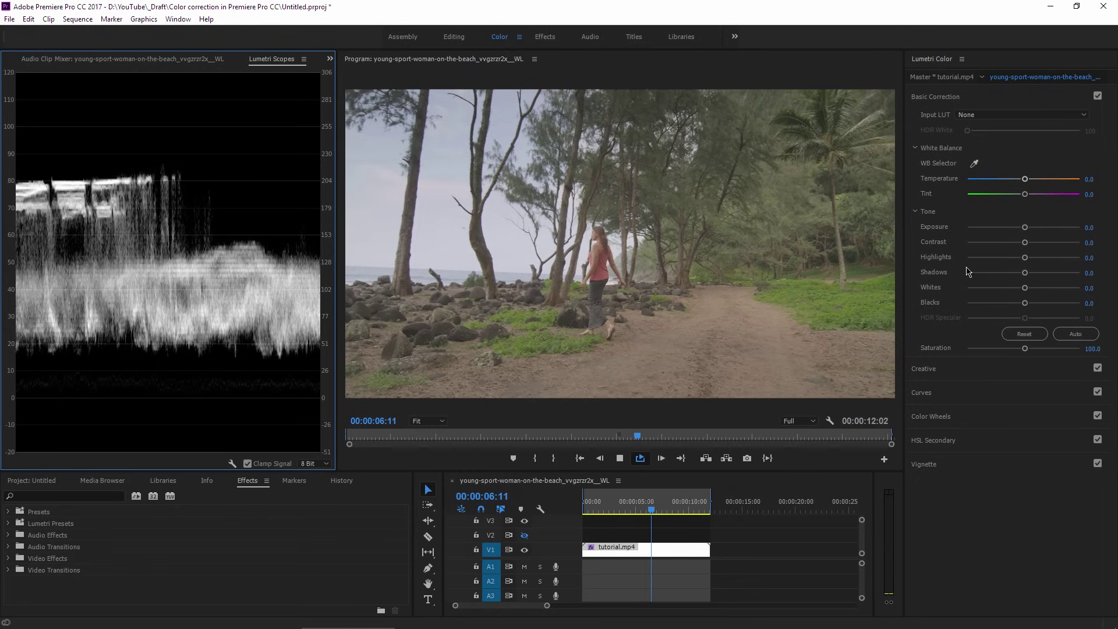
pyautogui.press('space')
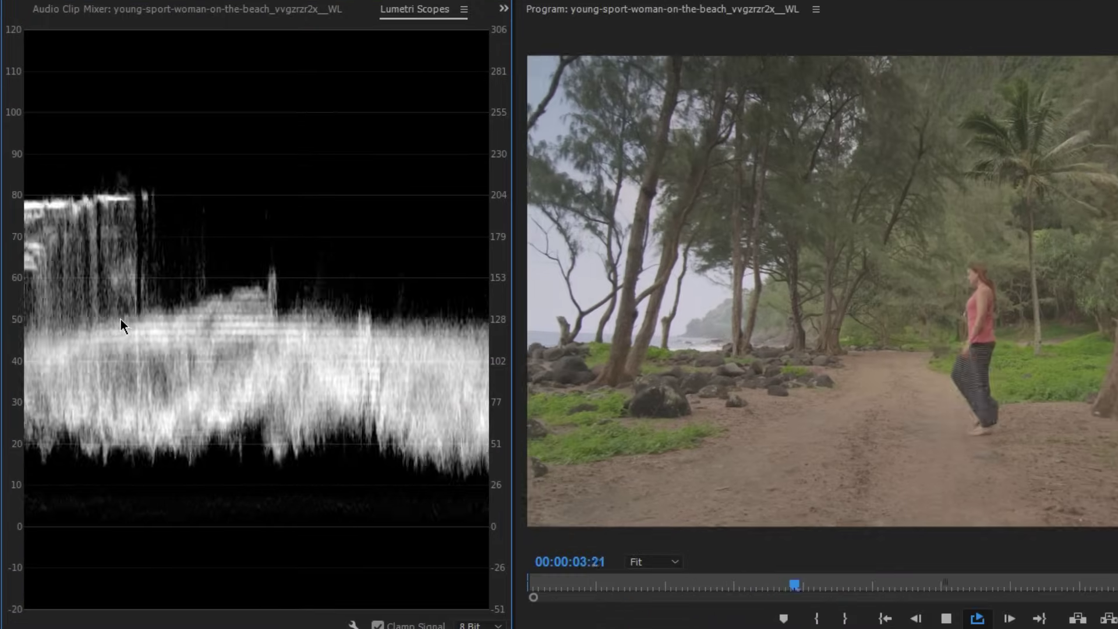
pyautogui.press('space')
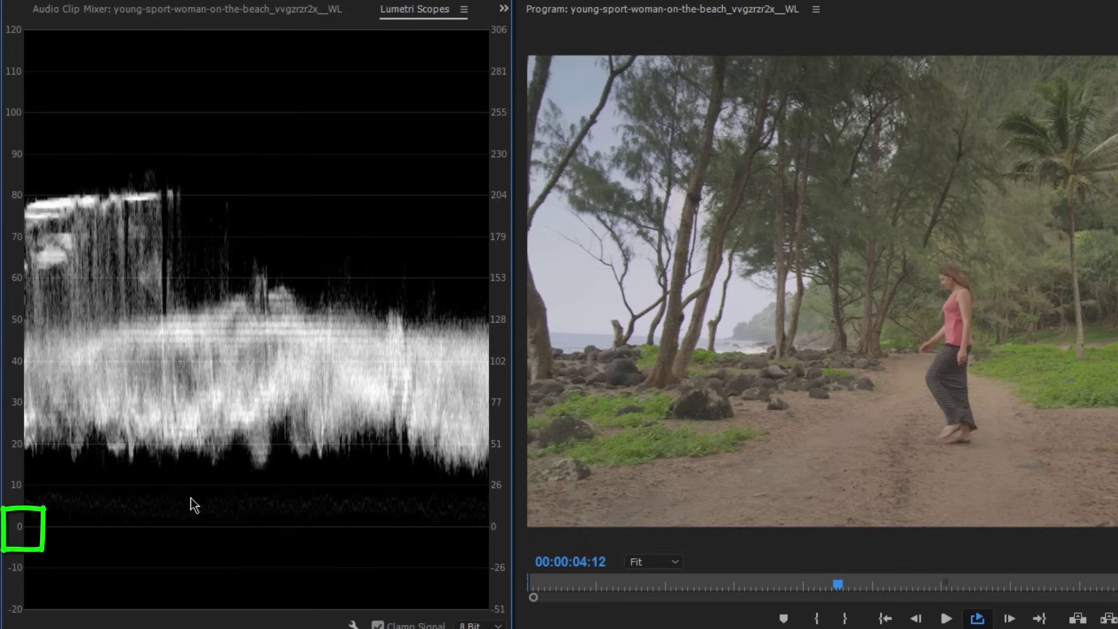
pyautogui.press('space')
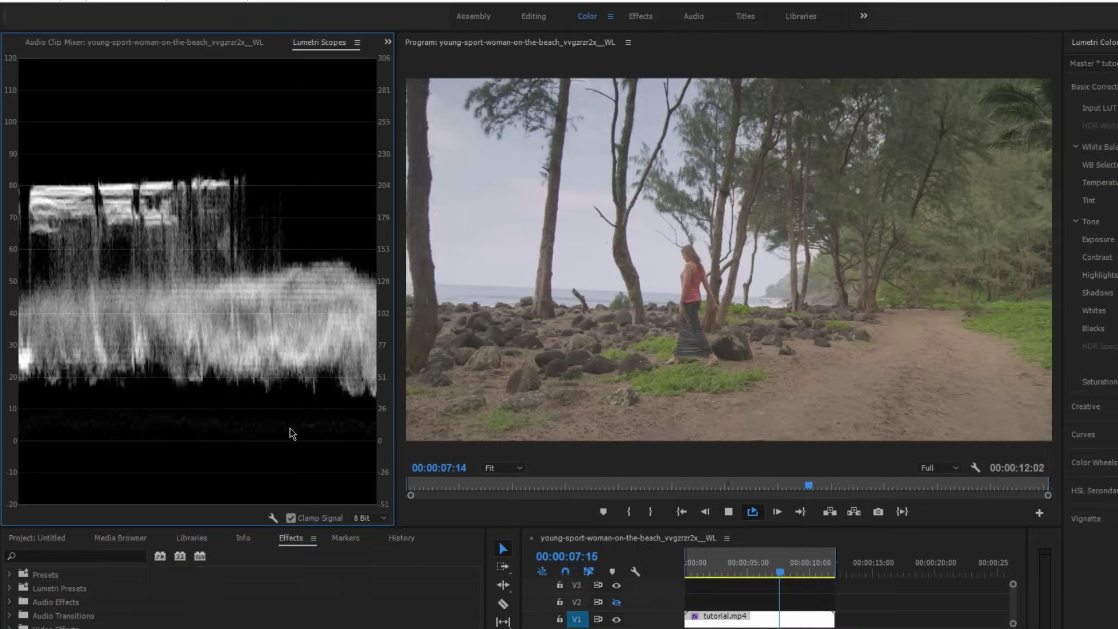
pyautogui.click(837, 628)
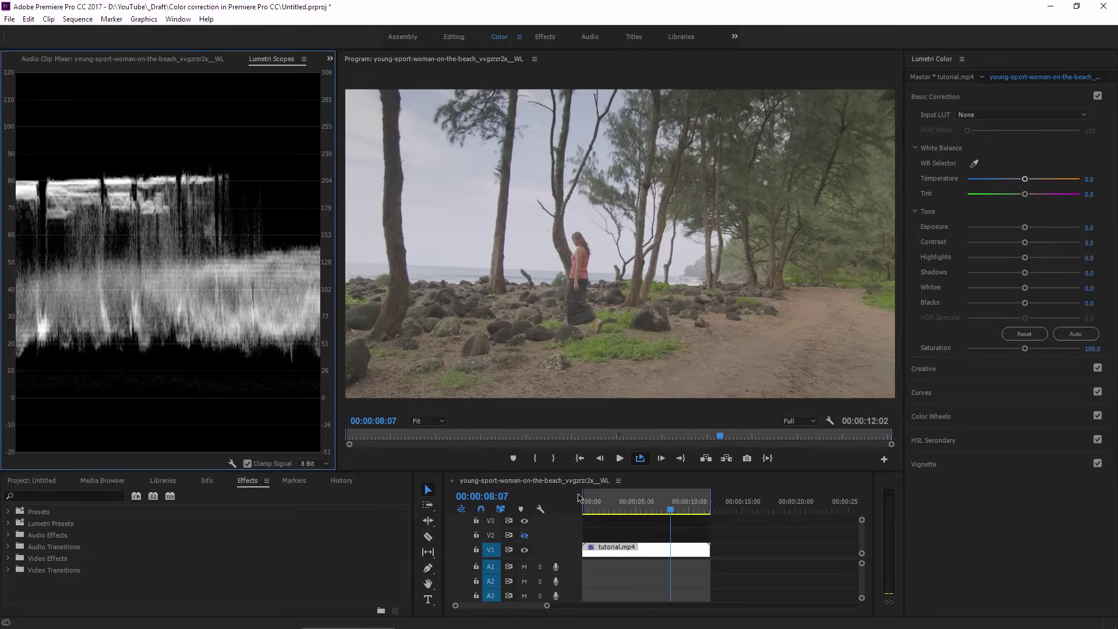
# Step: Scrub through the forest-path shot and park the playhead at 00:00:02:03
pyautogui.moveTo(596, 509); pyautogui.dragTo(591, 508)
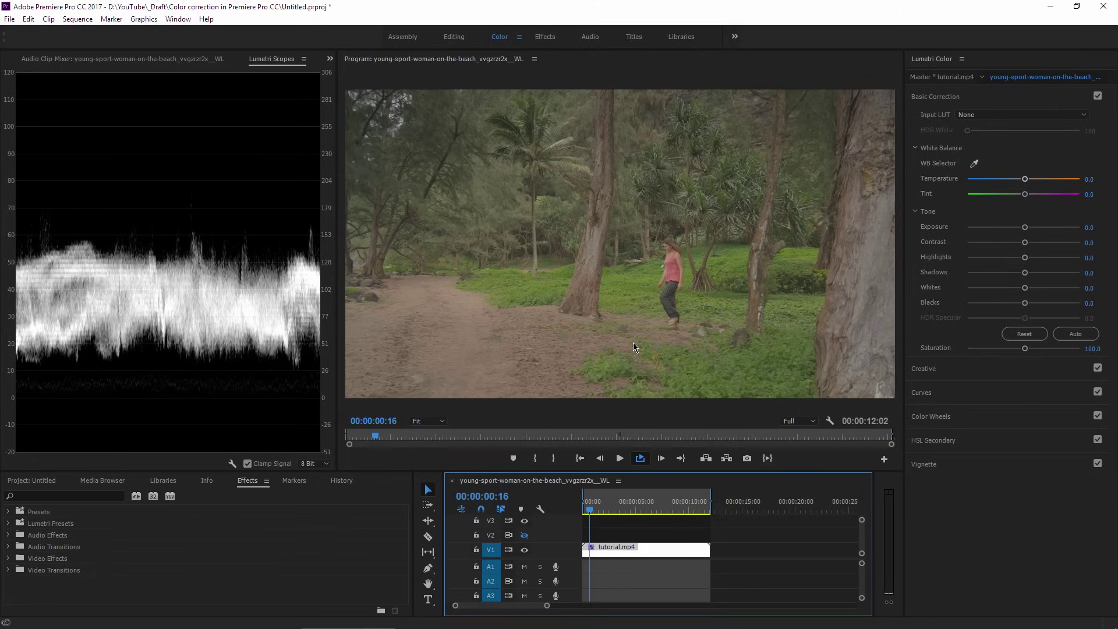
pyautogui.moveTo(595, 510); pyautogui.dragTo(679, 512)
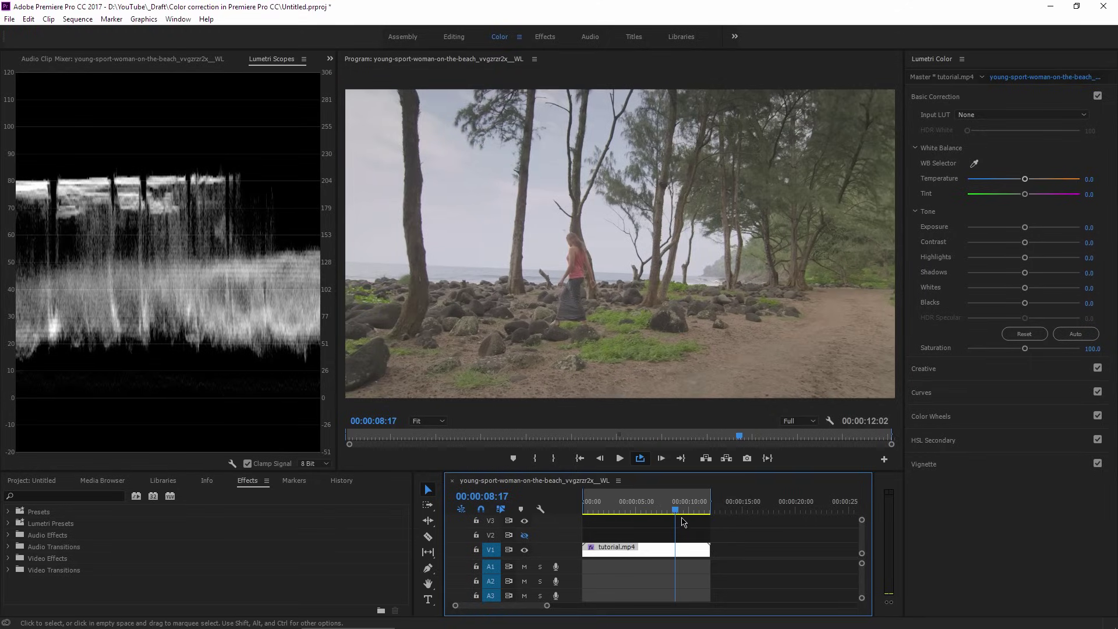
pyautogui.click(604, 510)
# Step: Set Exposure to 1.8 and preview the brightened clip, stopping at 00:00:09:02
pyautogui.moveTo(1024, 227); pyautogui.dragTo(1069, 236)
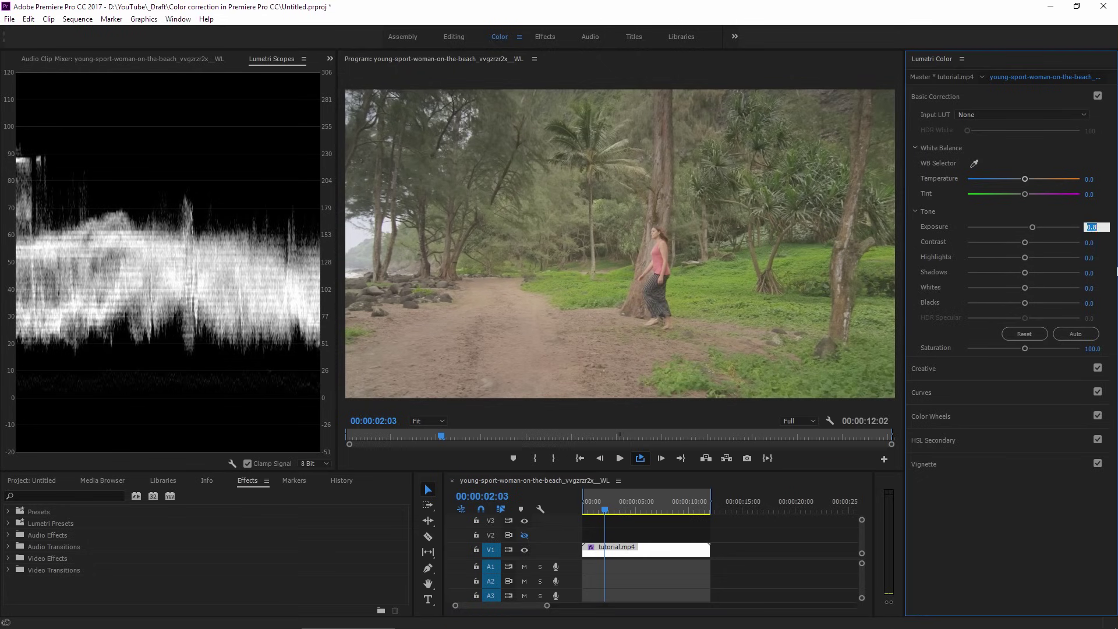
pyautogui.press('Return')
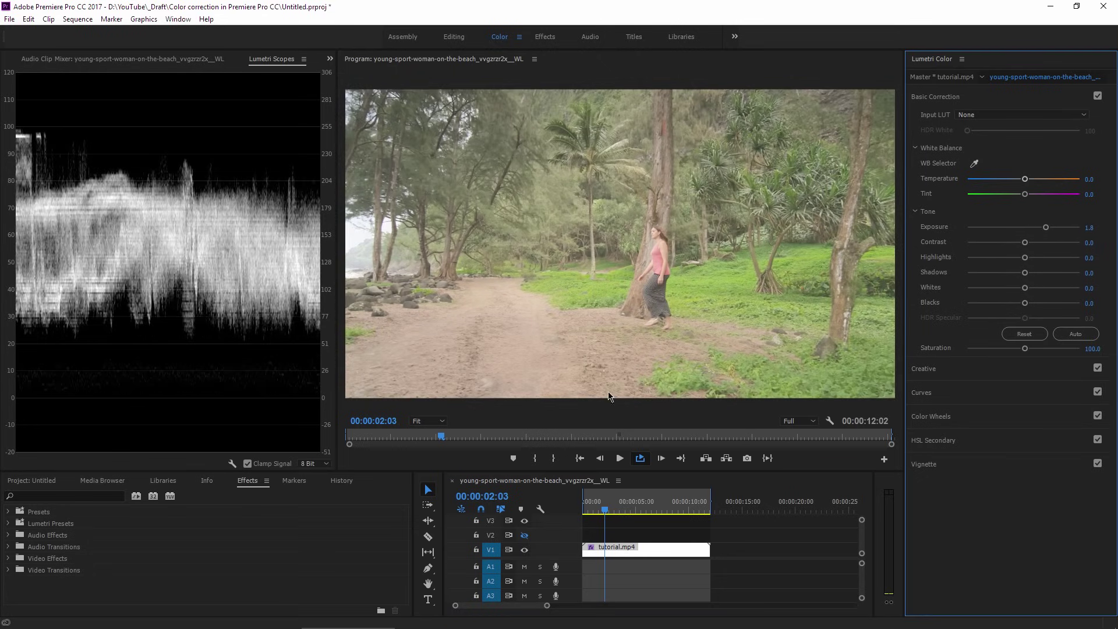
pyautogui.press('space')
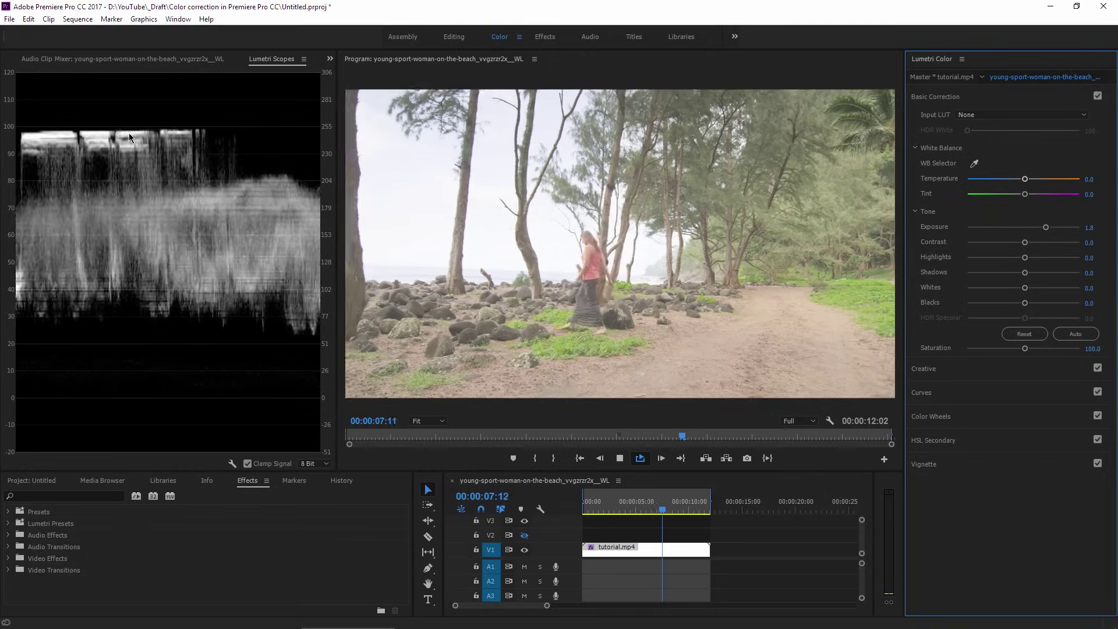
pyautogui.press('space')
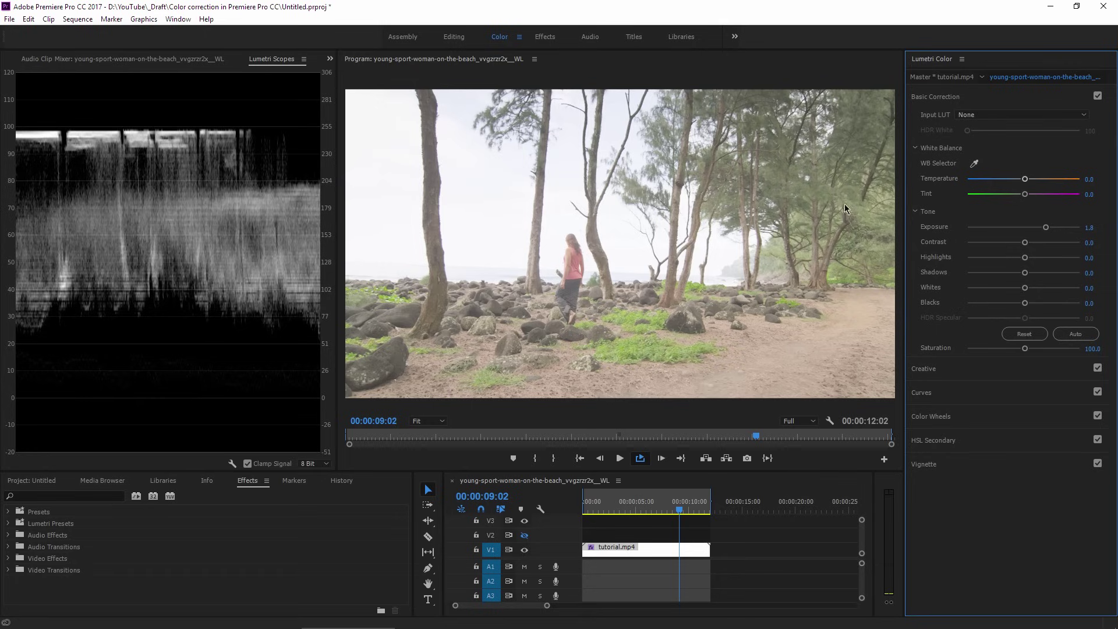
# Step: At 00:00:09:07, reset Exposure to 0 and set Contrast to 80
pyautogui.click(681, 510)
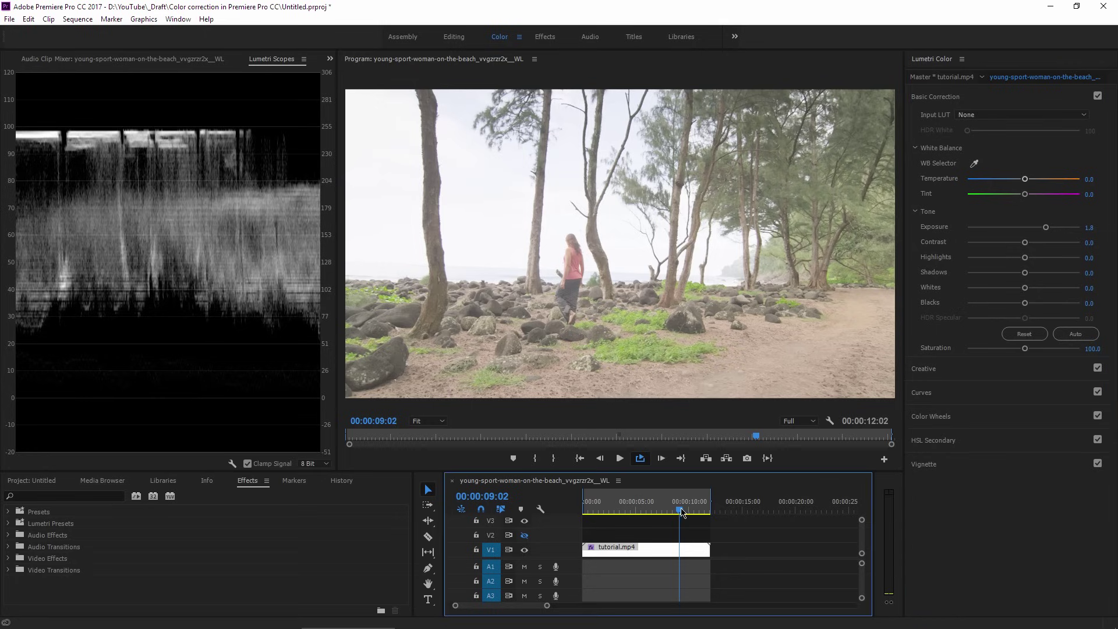
pyautogui.doubleClick(1046, 228)
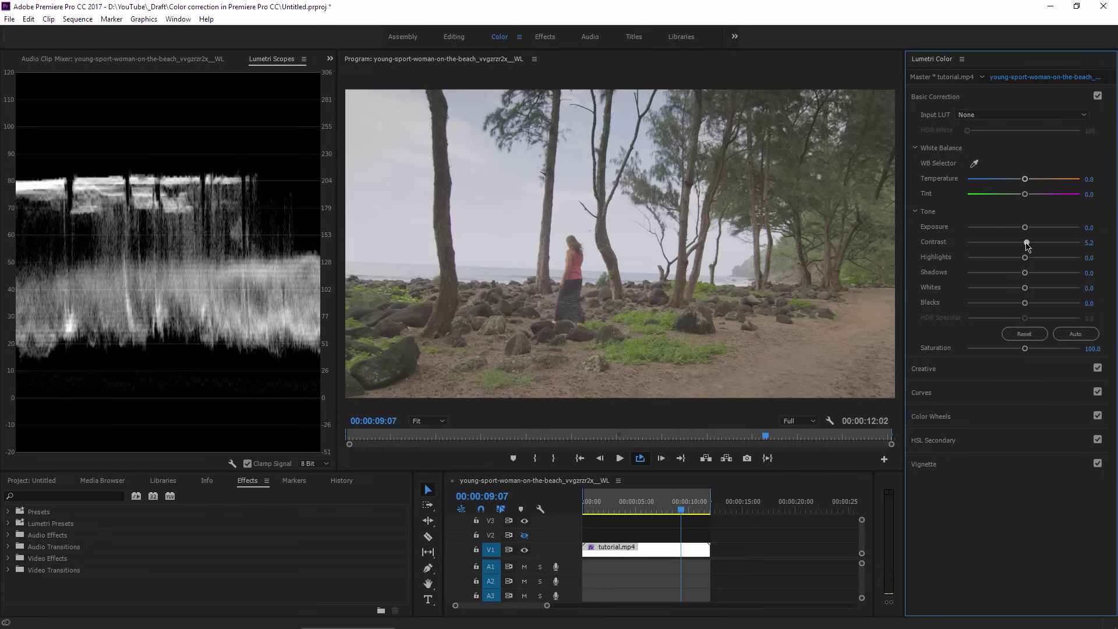
pyautogui.moveTo(1026, 244); pyautogui.dragTo(1066, 251)
pyautogui.write('80')
pyautogui.press('Return')
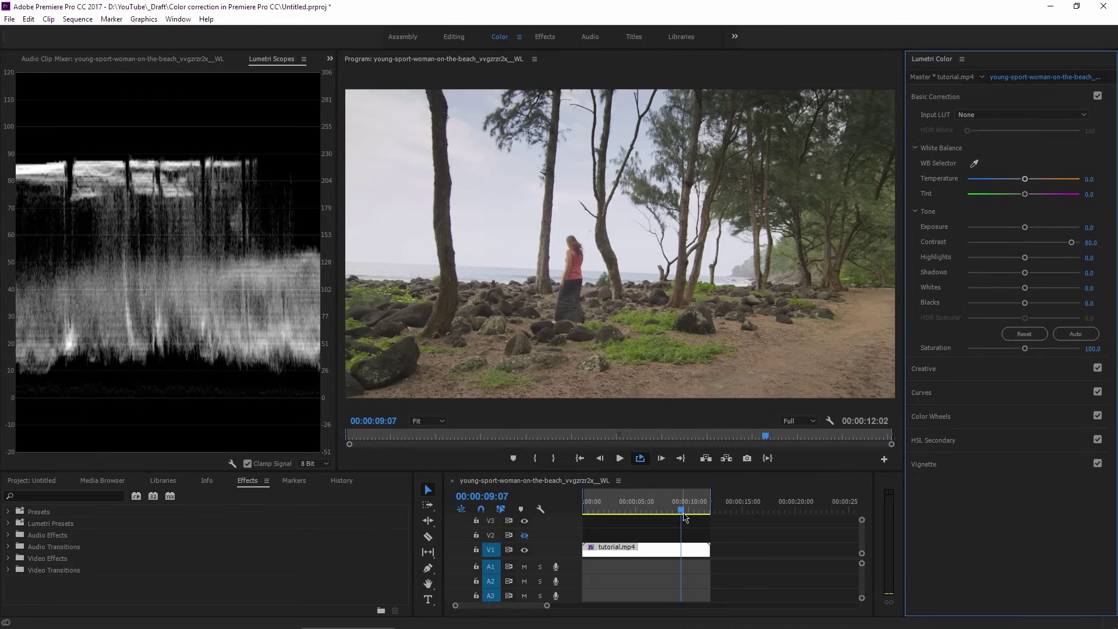
pyautogui.moveTo(685, 517)
pyautogui.mouseDown()
pyautogui.moveTo(582, 518)
pyautogui.moveTo(698, 522)
pyautogui.mouseUp()
# Step: Set Exposure to 0.5 alongside Contrast 80 and scrub nearby frames to check it
pyautogui.click(1089, 232)
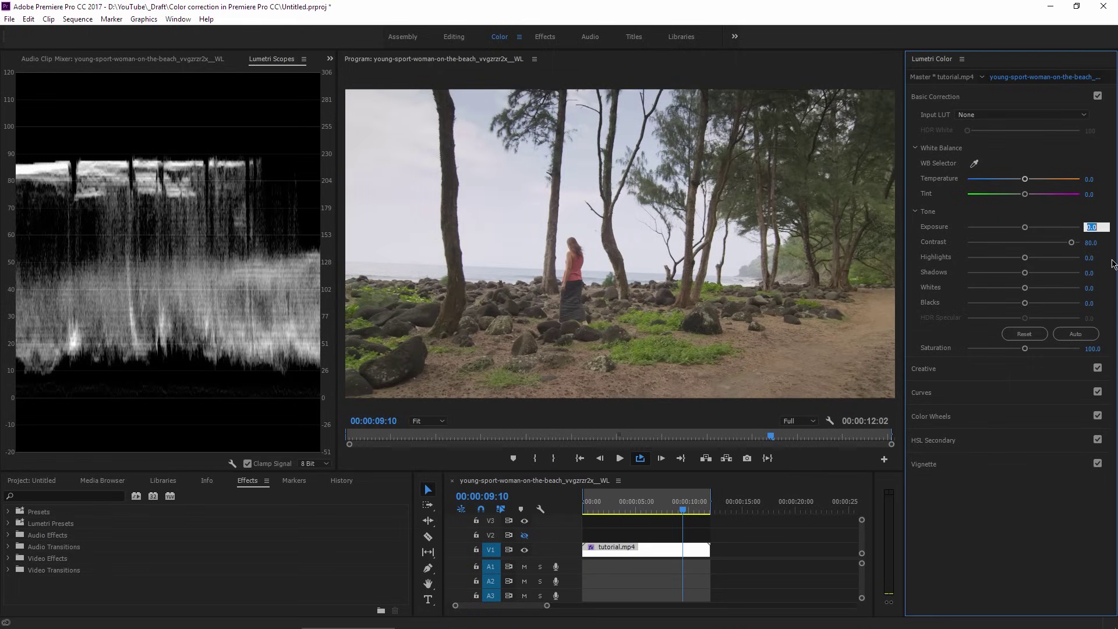
pyautogui.press('Return')
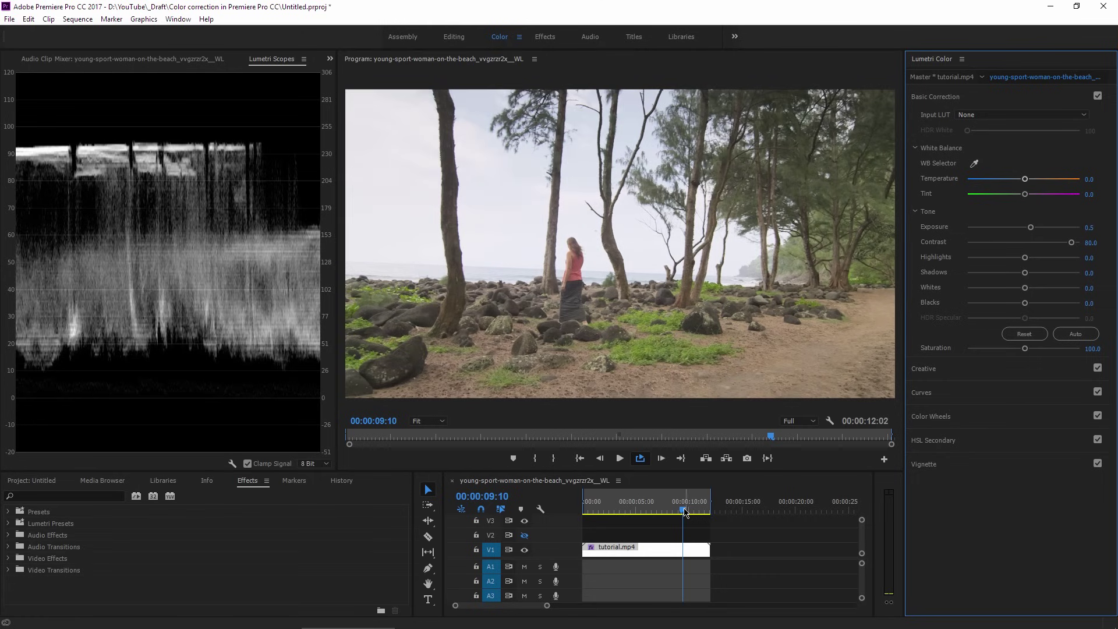
pyautogui.moveTo(685, 512); pyautogui.dragTo(667, 513)
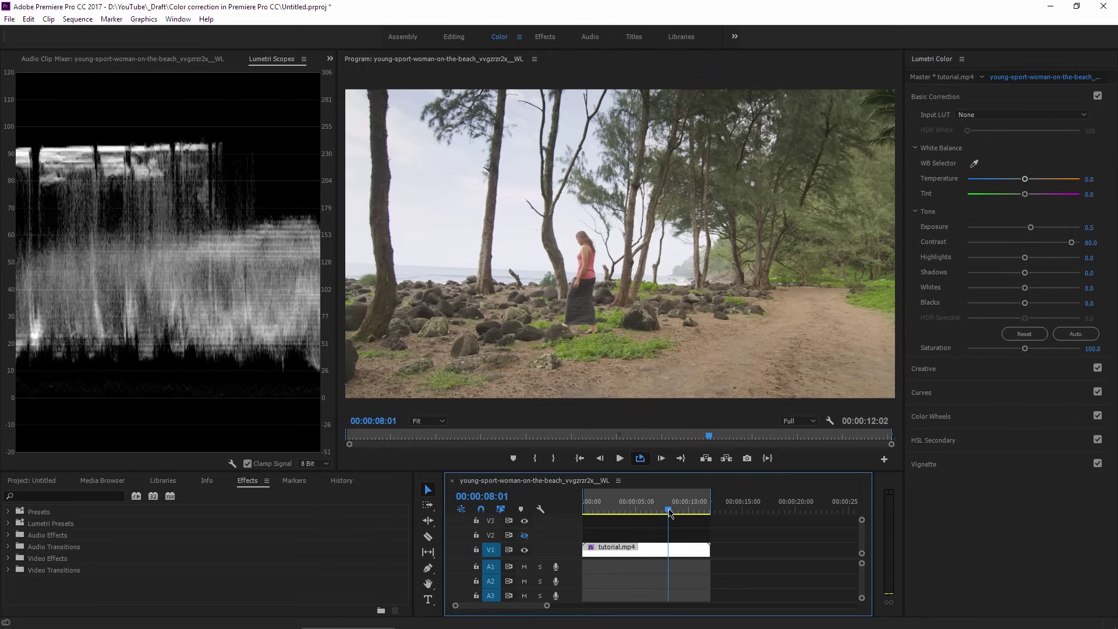
pyautogui.moveTo(669, 512)
pyautogui.mouseDown()
pyautogui.moveTo(624, 516)
pyautogui.moveTo(686, 516)
pyautogui.mouseUp()
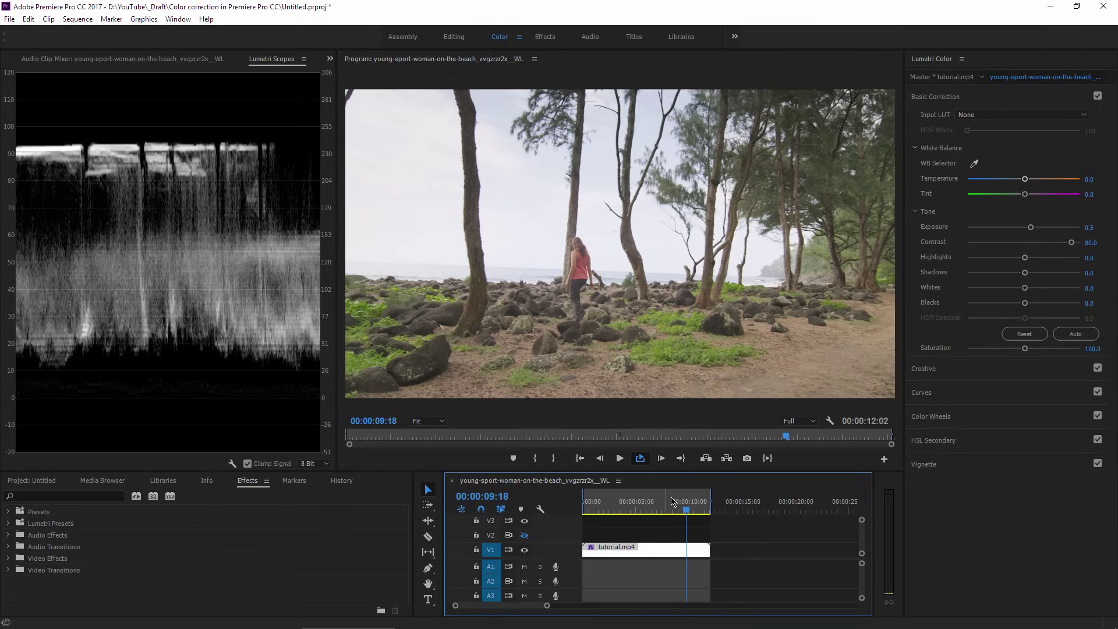
# Step: Lower Blacks to -29.9 and Shadows to -20.6, reviewing the darker grade in playback
pyautogui.click(682, 510)
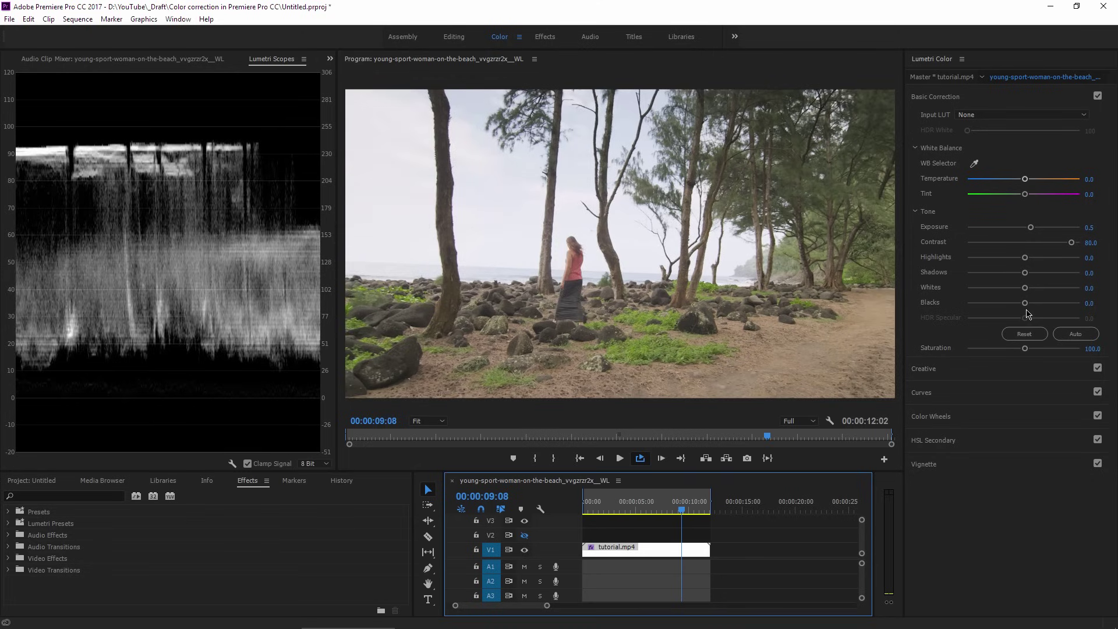
pyautogui.moveTo(1027, 309); pyautogui.dragTo(1007, 309)
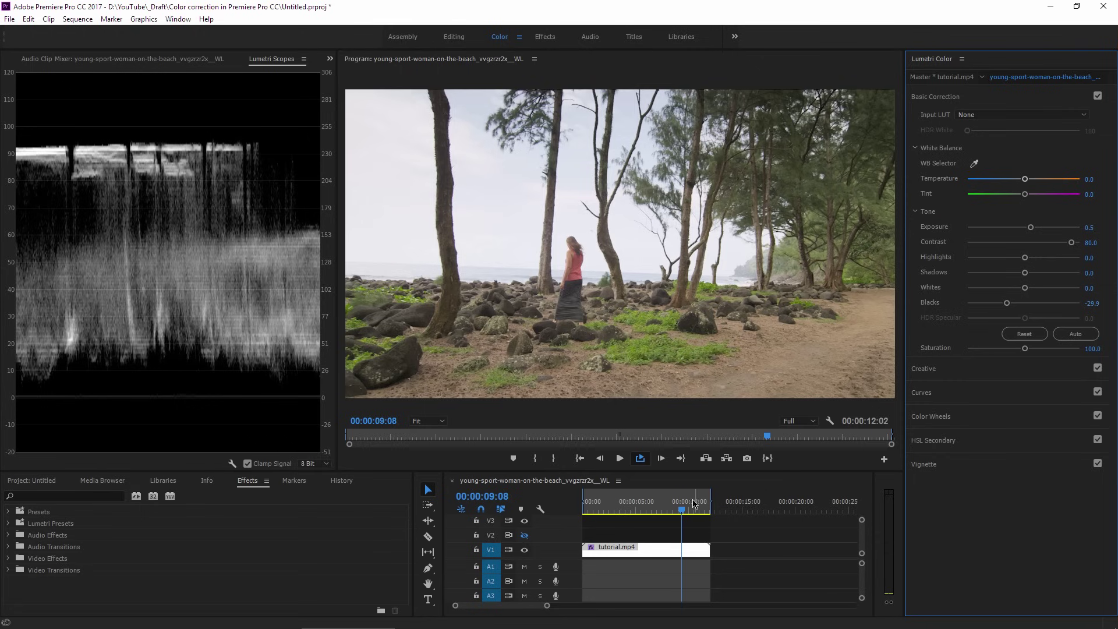
pyautogui.moveTo(685, 510); pyautogui.dragTo(586, 511)
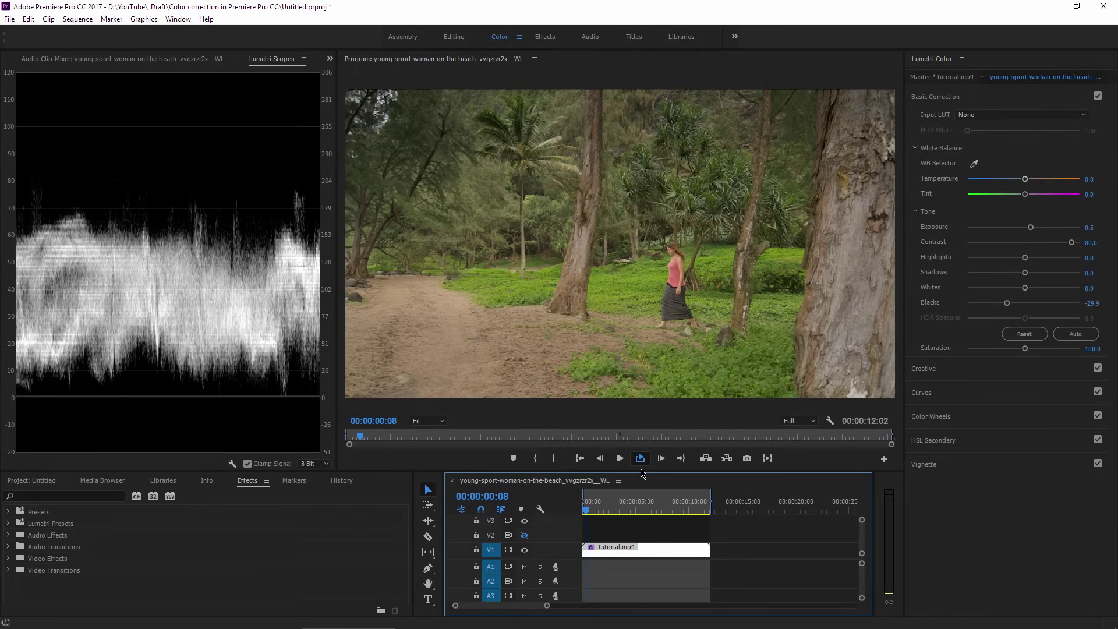
pyautogui.moveTo(589, 512); pyautogui.dragTo(599, 513)
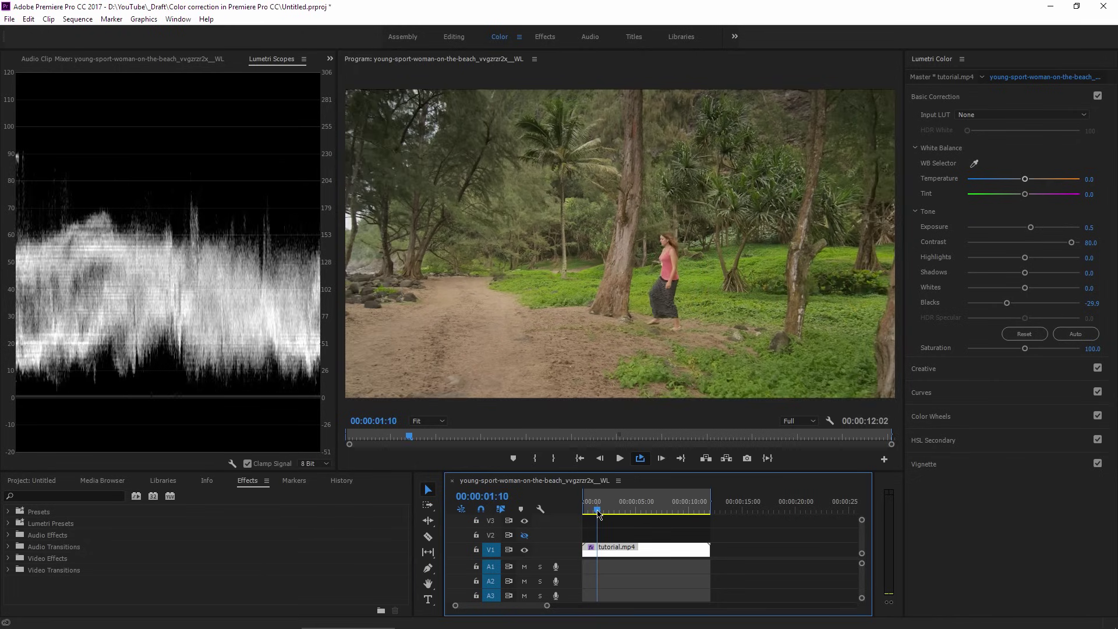
pyautogui.press('space')
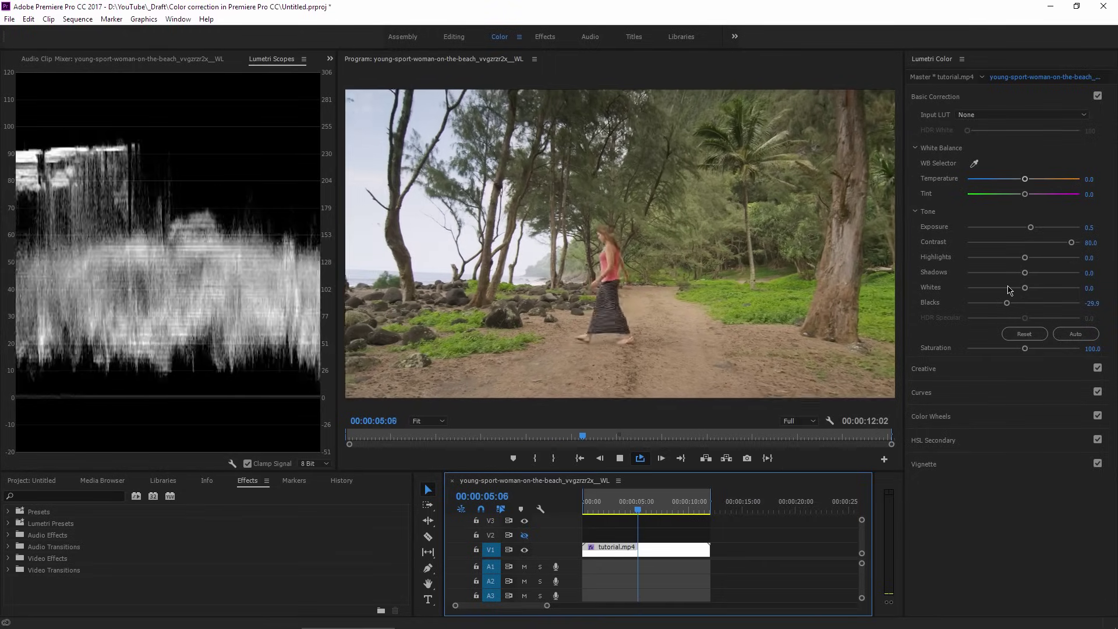
pyautogui.press('space')
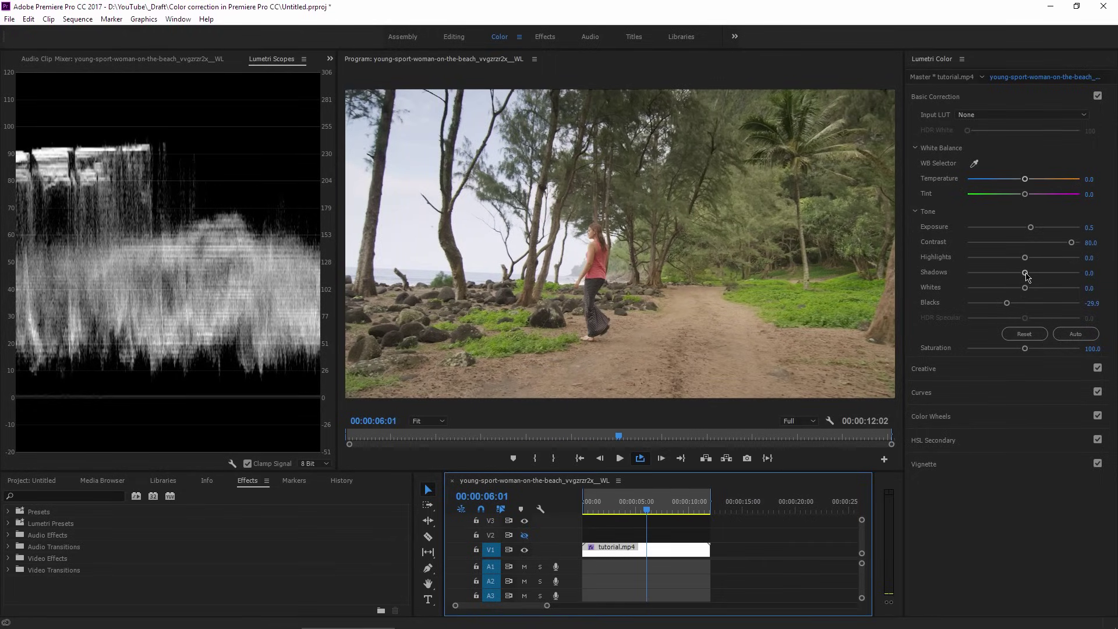
pyautogui.moveTo(1027, 277); pyautogui.dragTo(1013, 278)
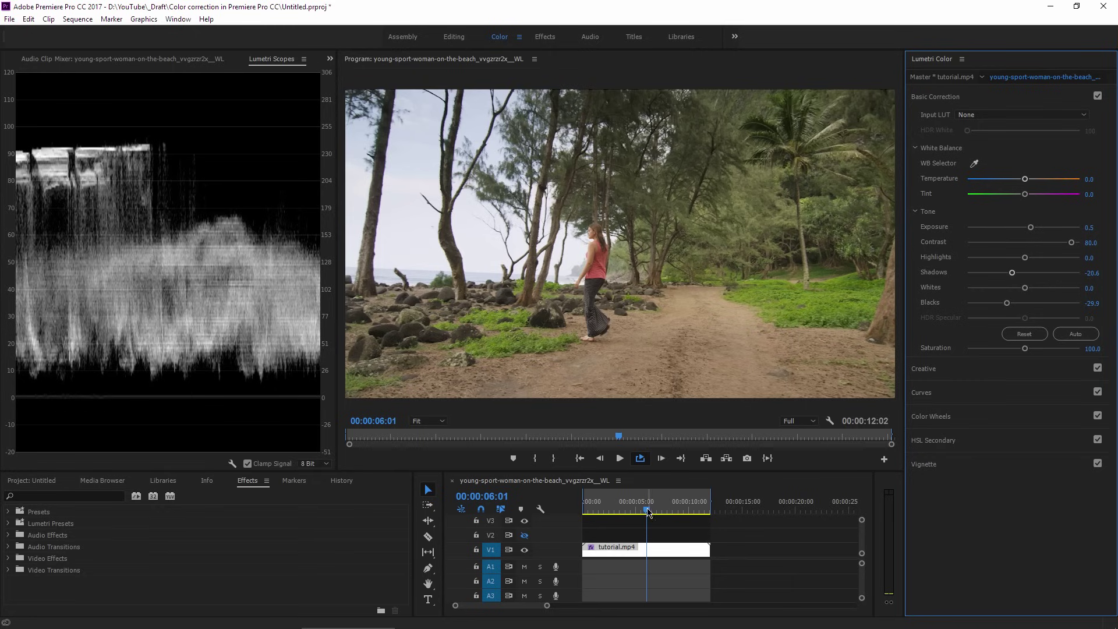
pyautogui.moveTo(650, 512); pyautogui.dragTo(591, 513)
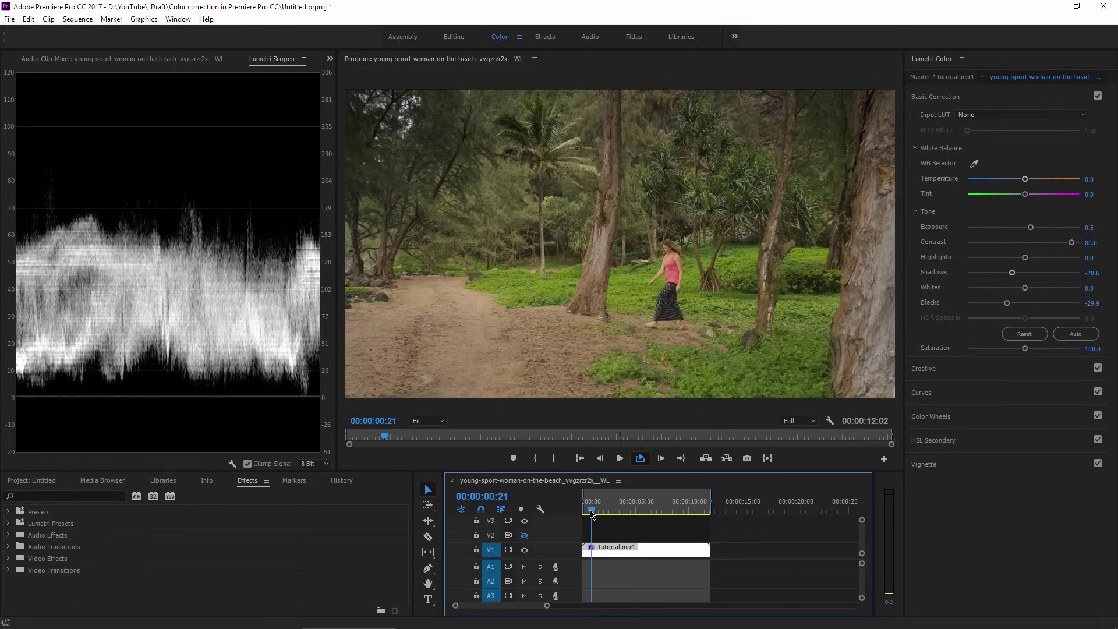
# Step: In Curves, raise the green point on the Hue Saturation curve to intensify foliage greens
pyautogui.click(926, 394)
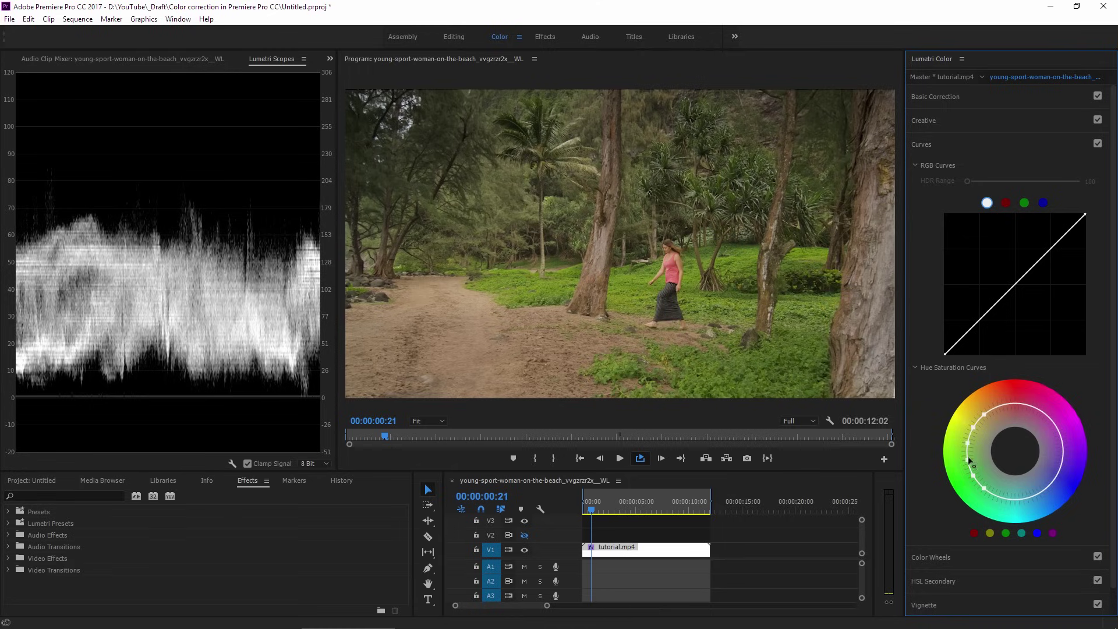
pyautogui.click(973, 474)
pyautogui.click(1006, 534)
pyautogui.moveTo(969, 447)
pyautogui.mouseDown()
pyautogui.moveTo(952, 444)
pyautogui.moveTo(998, 459)
pyautogui.moveTo(949, 442)
pyautogui.moveTo(968, 446)
pyautogui.mouseUp()
pyautogui.moveTo(968, 446); pyautogui.dragTo(951, 443)
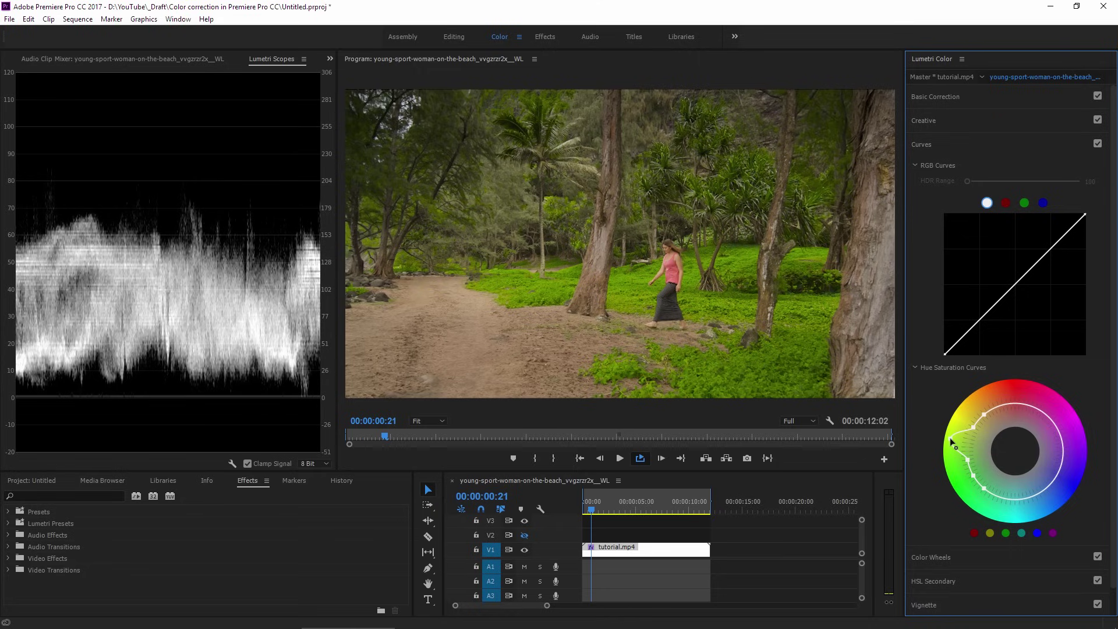
# Step: Collapse Curves, toggle the green boost off and on to compare, leave it enabled, and play the clip
pyautogui.click(923, 144)
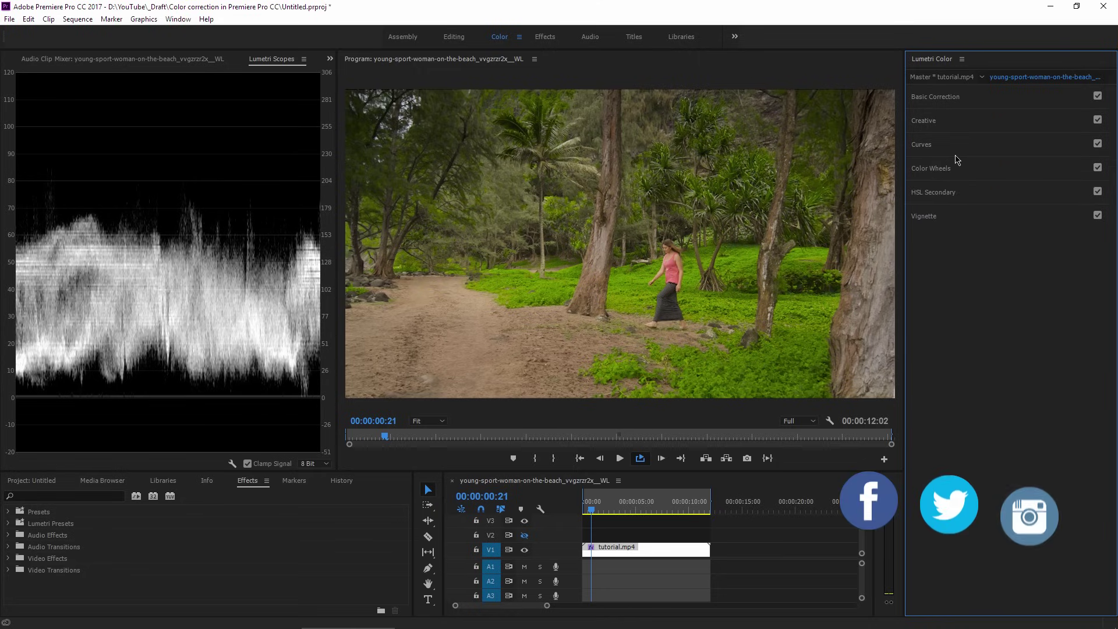
pyautogui.click(1097, 144)
pyautogui.click(1097, 144)
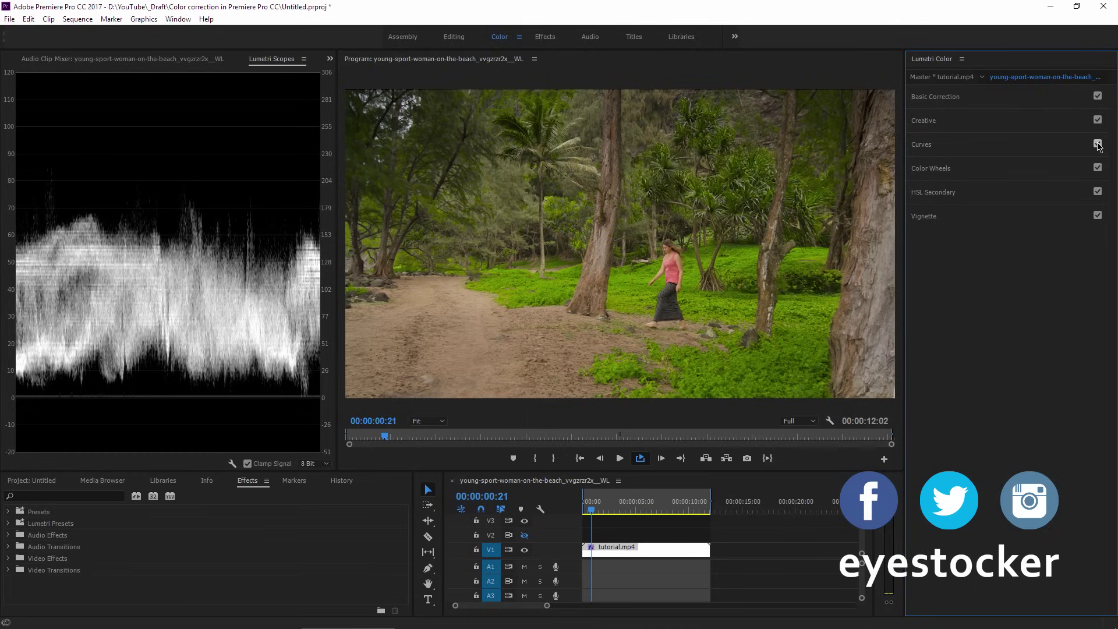
pyautogui.click(1098, 144)
pyautogui.click(1098, 144)
pyautogui.click(1098, 144)
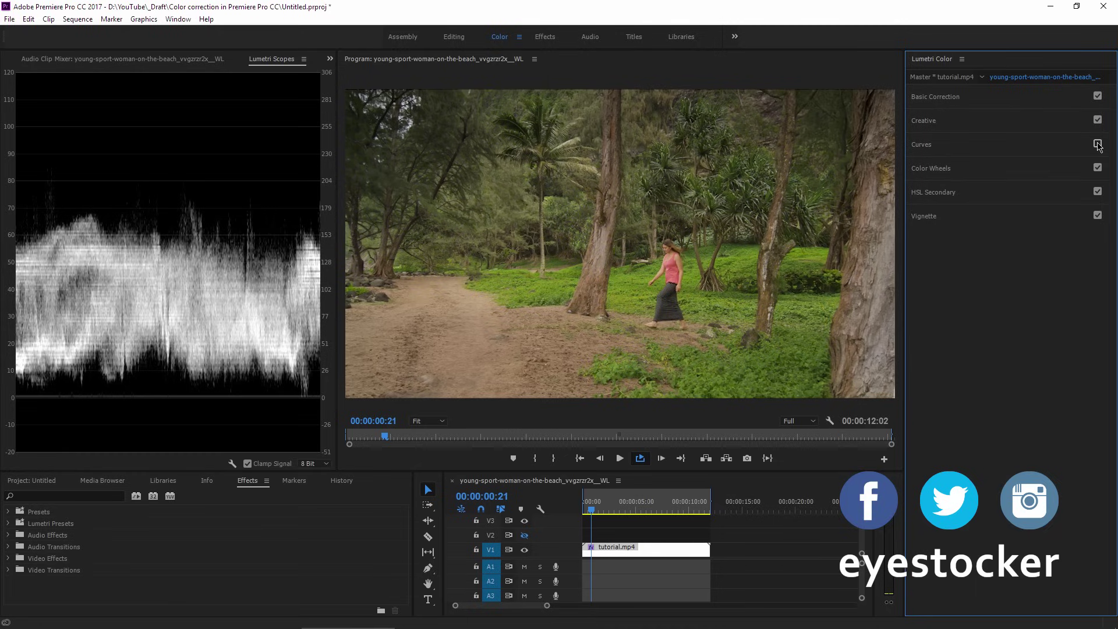
pyautogui.click(1098, 144)
pyautogui.click(1098, 144)
pyautogui.click(1098, 144)
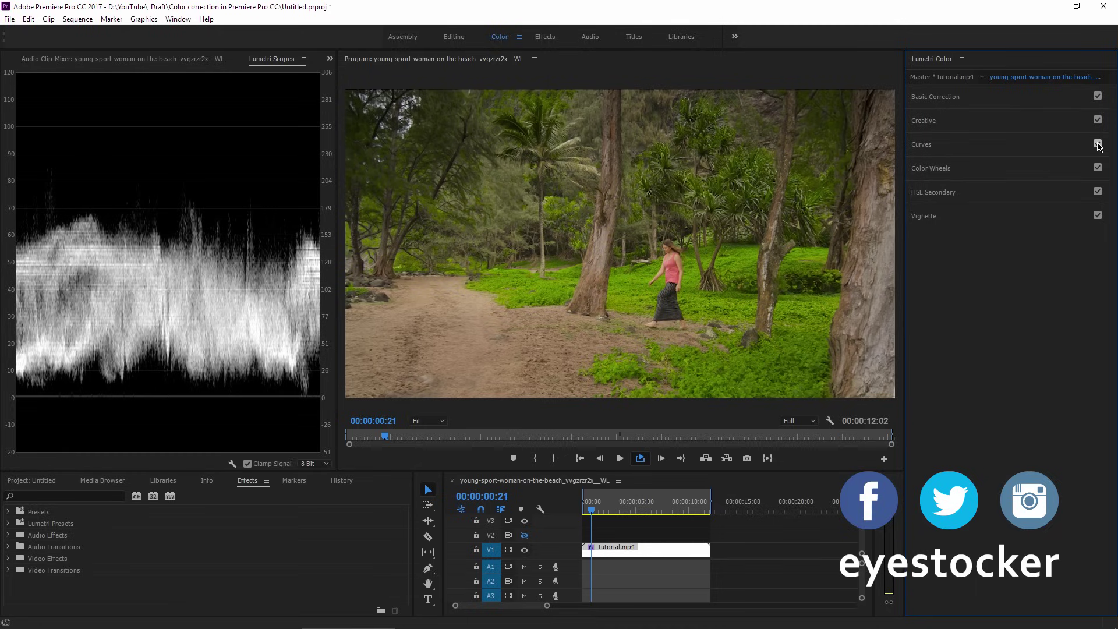
pyautogui.press('space')
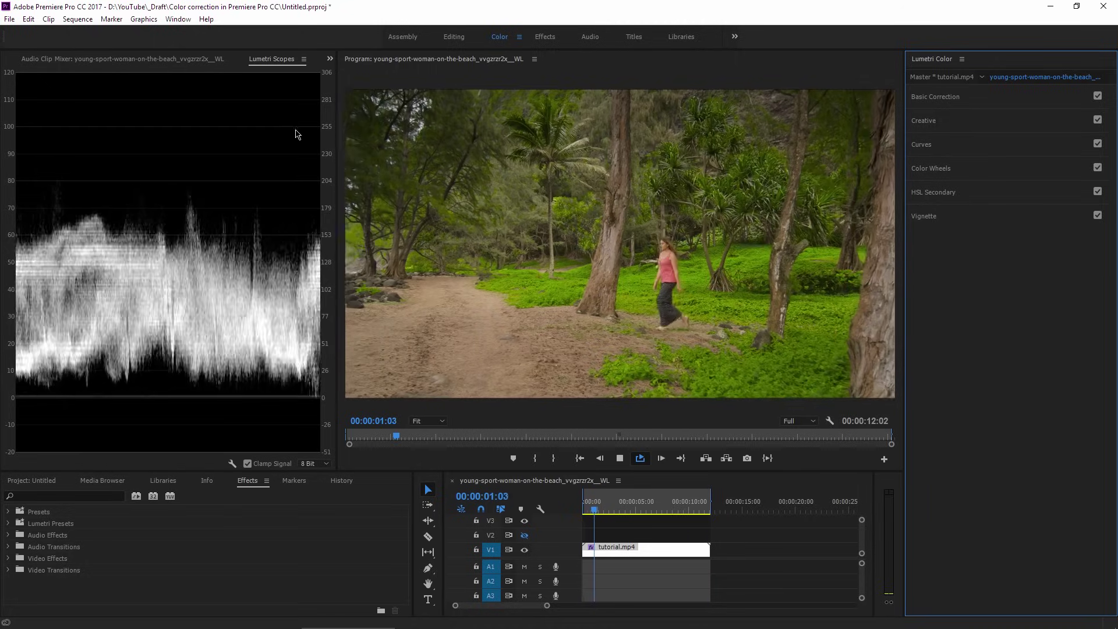
# Step: Bring up Effect Controls and switch the Lumetri Color effect off and on to compare against the original
pyautogui.click(330, 59)
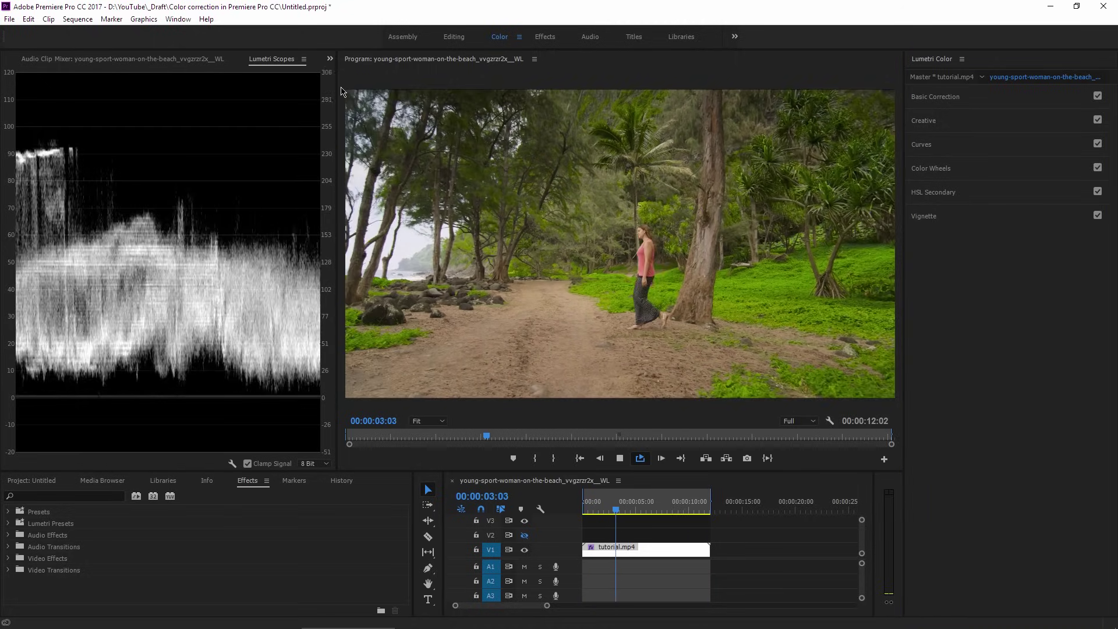
pyautogui.click(360, 86)
pyautogui.click(21, 265)
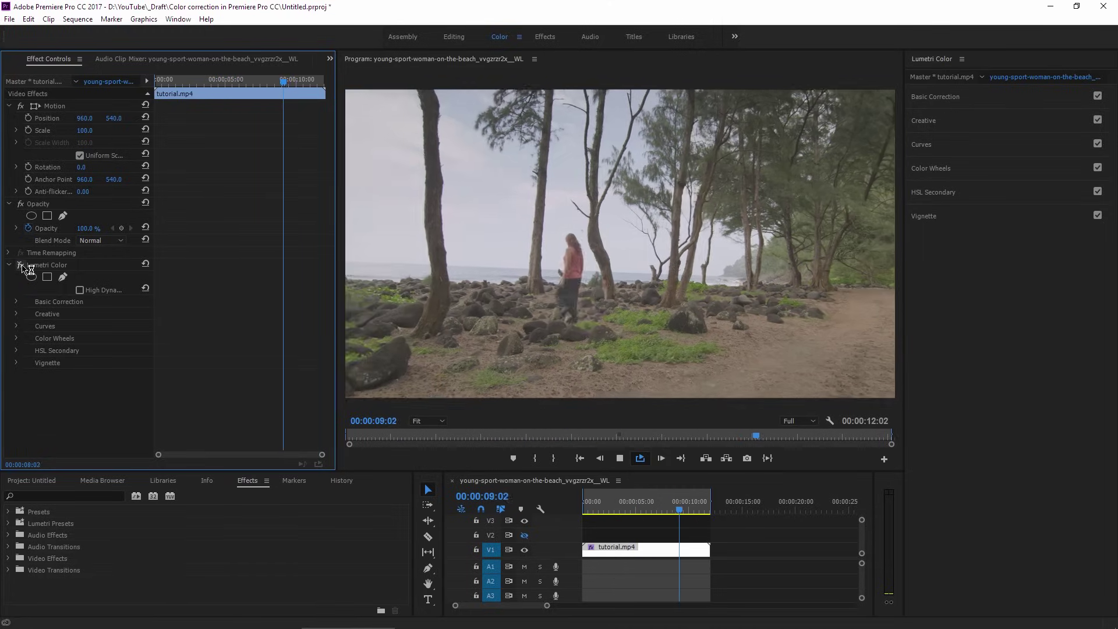
pyautogui.click(21, 265)
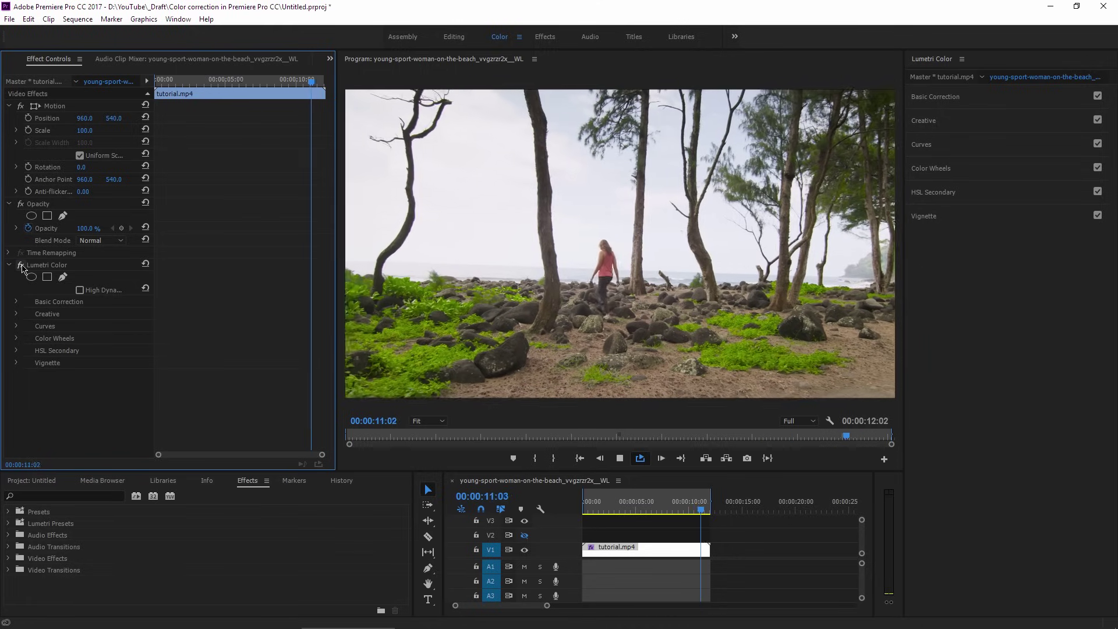
pyautogui.click(21, 265)
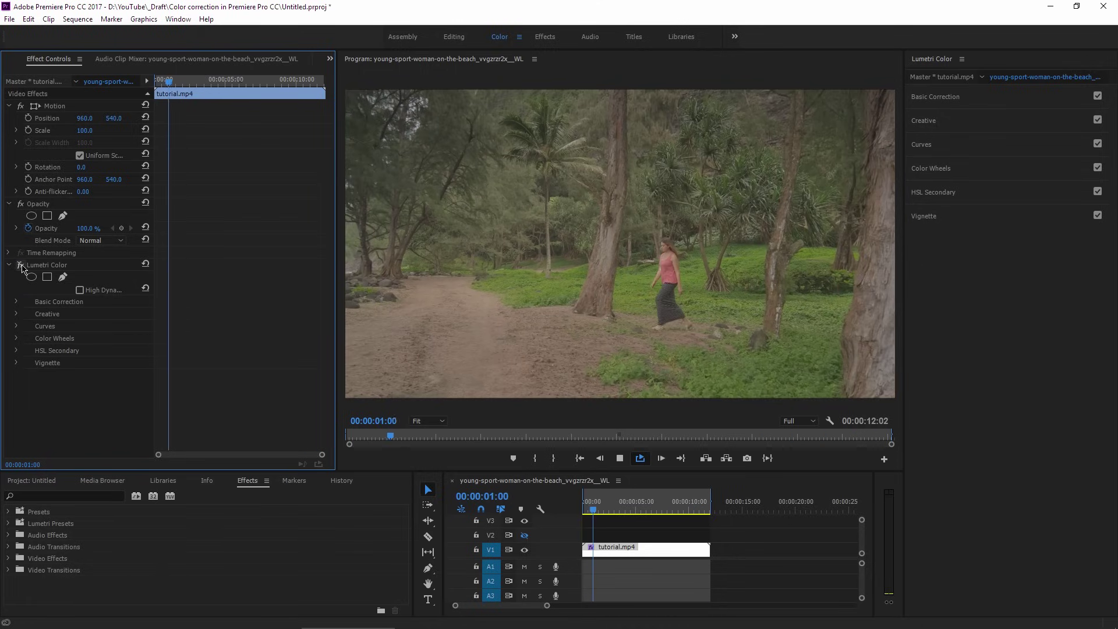
pyautogui.click(21, 265)
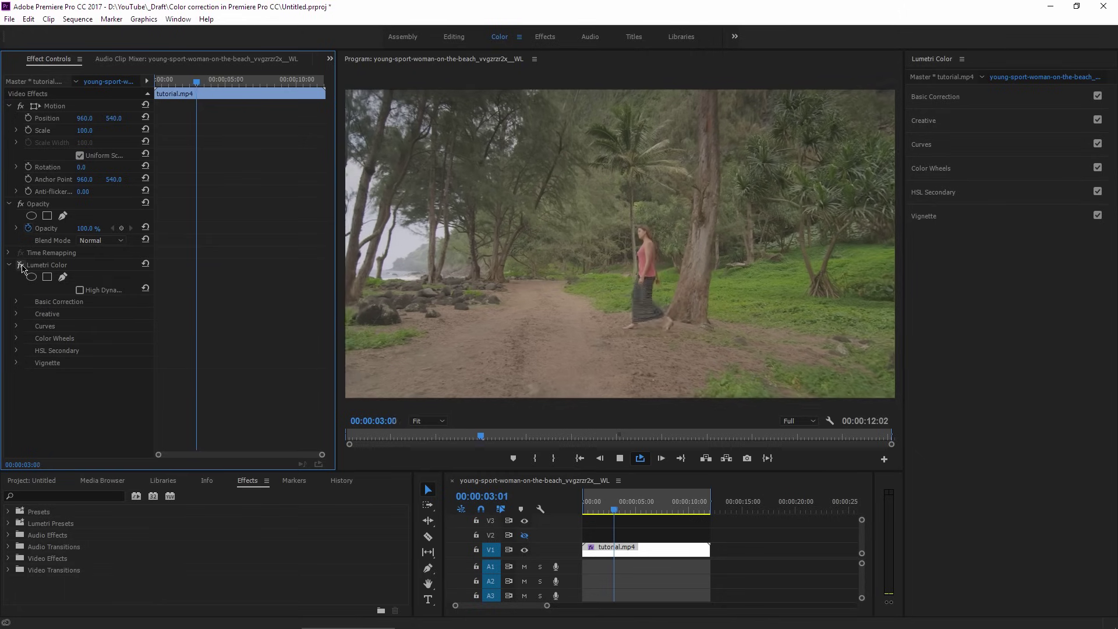